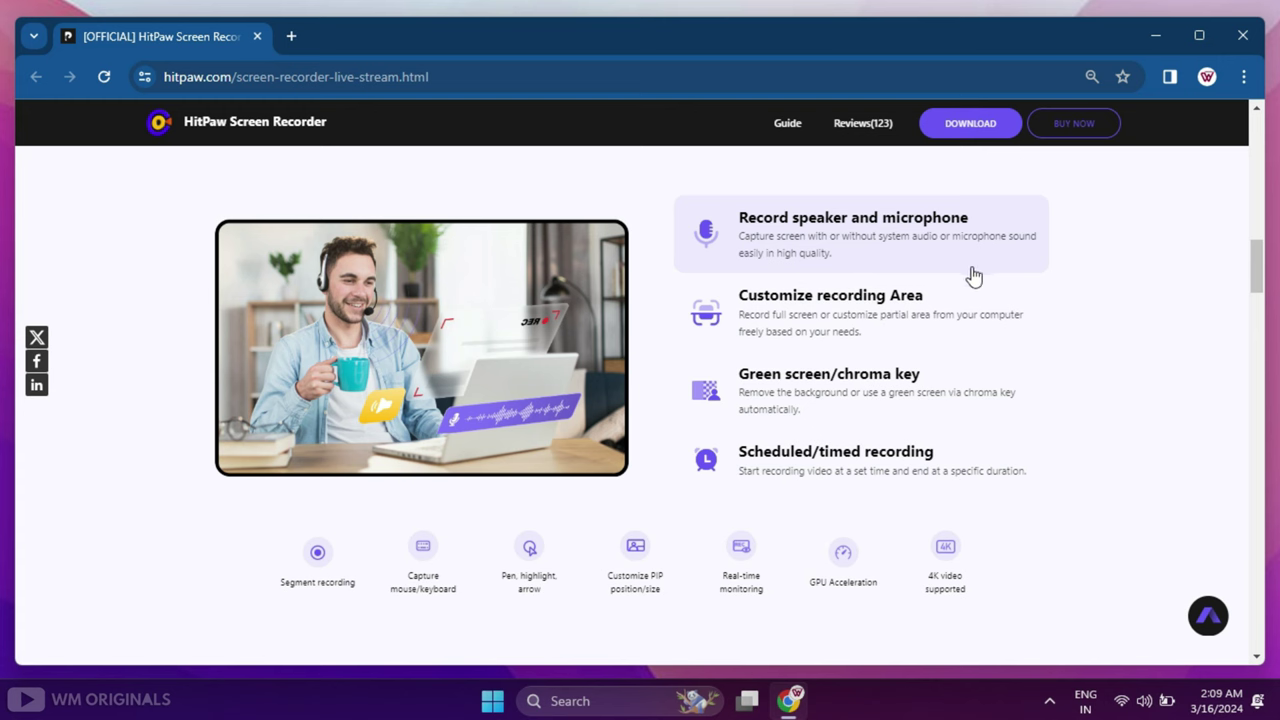
Step: Examine the HitPaw Screen Recorder page's recording features, live streaming support and how-to steps
left_click(800, 314)
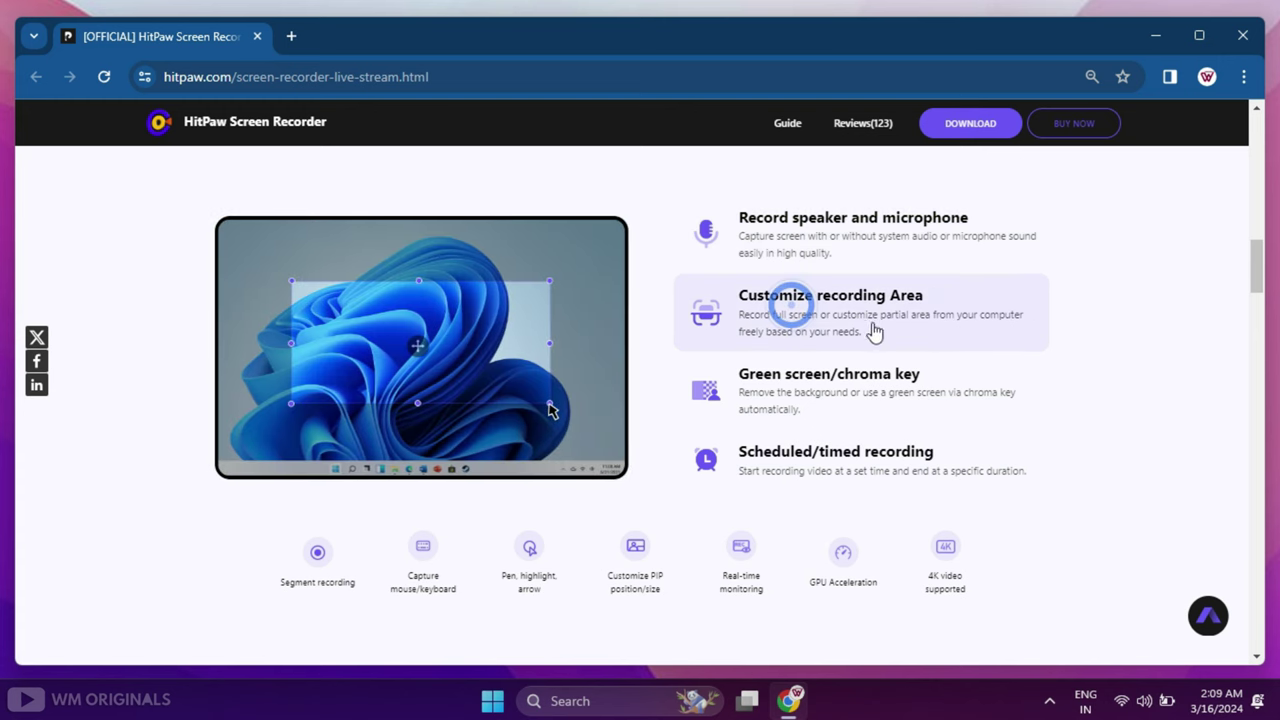
left_click(790, 392)
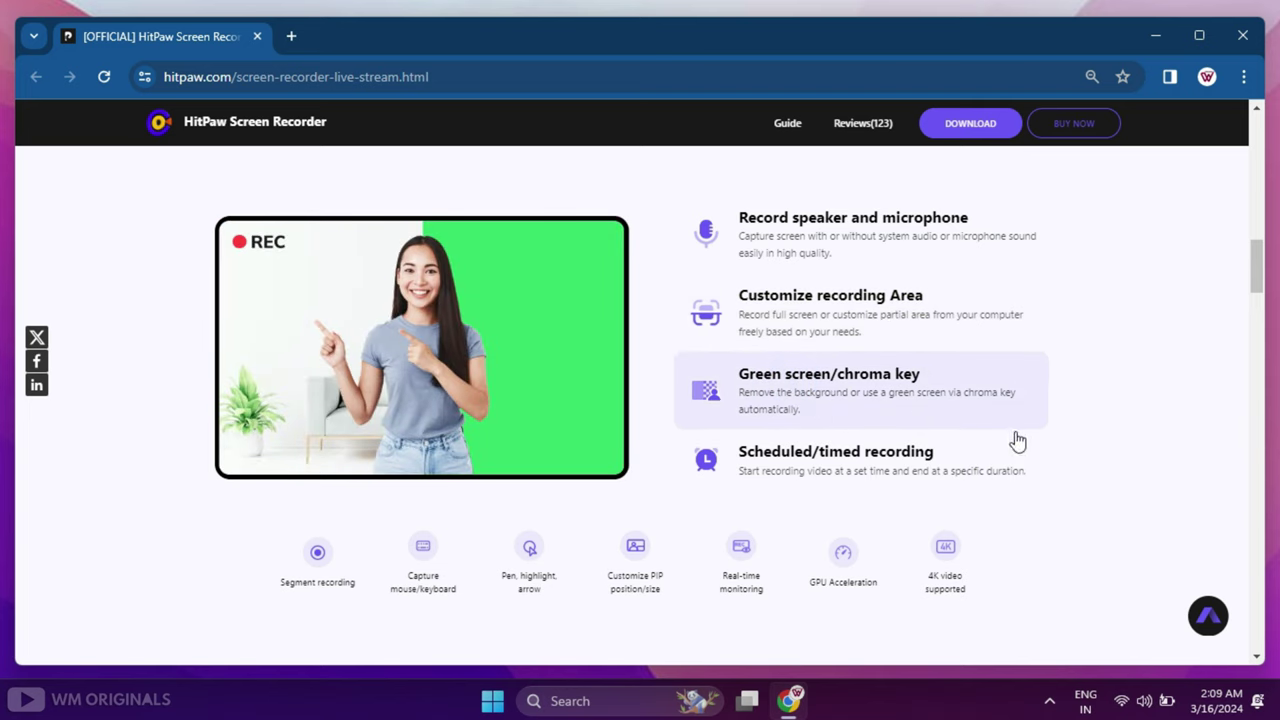
left_click(800, 466)
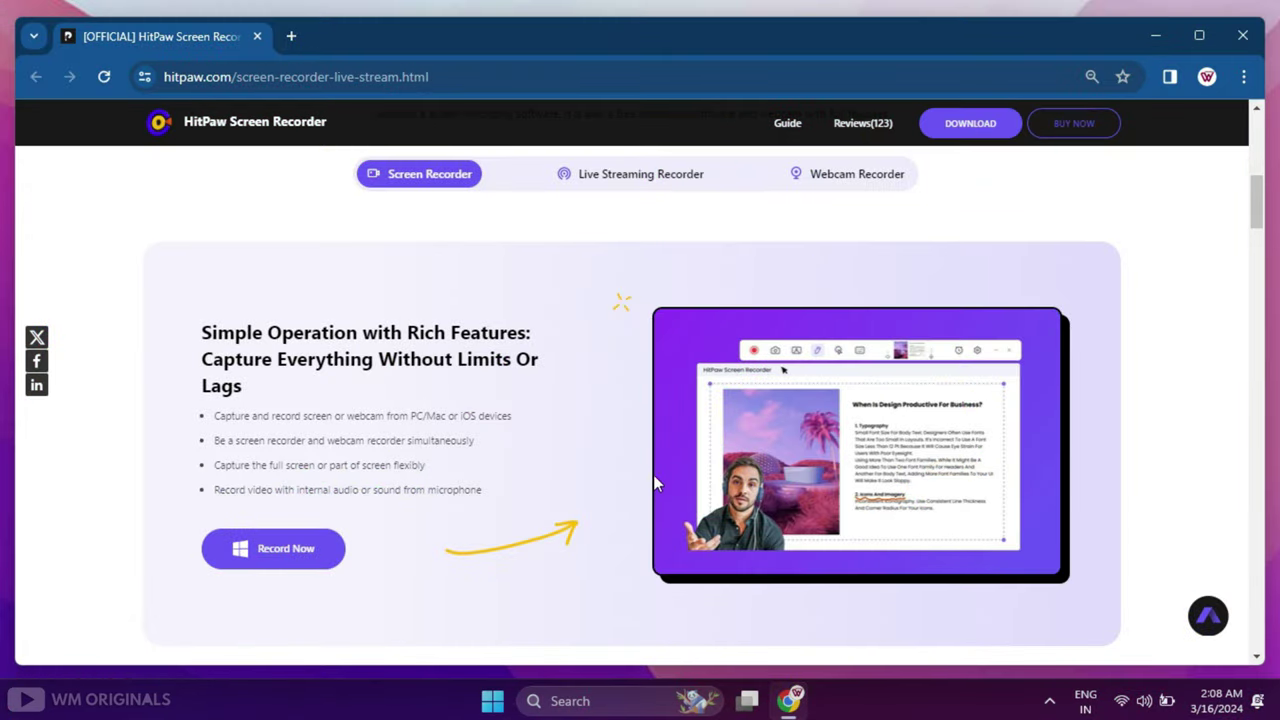
left_click(634, 180)
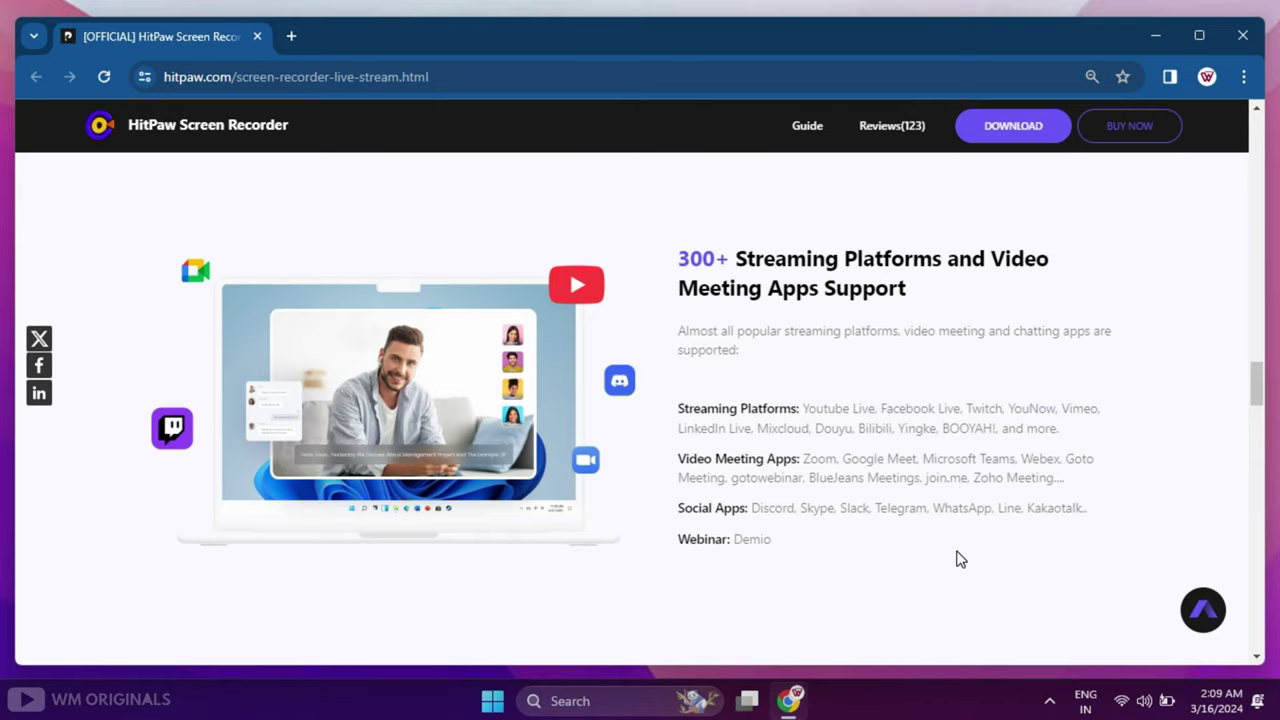
scroll(957, 559, "down", 5)
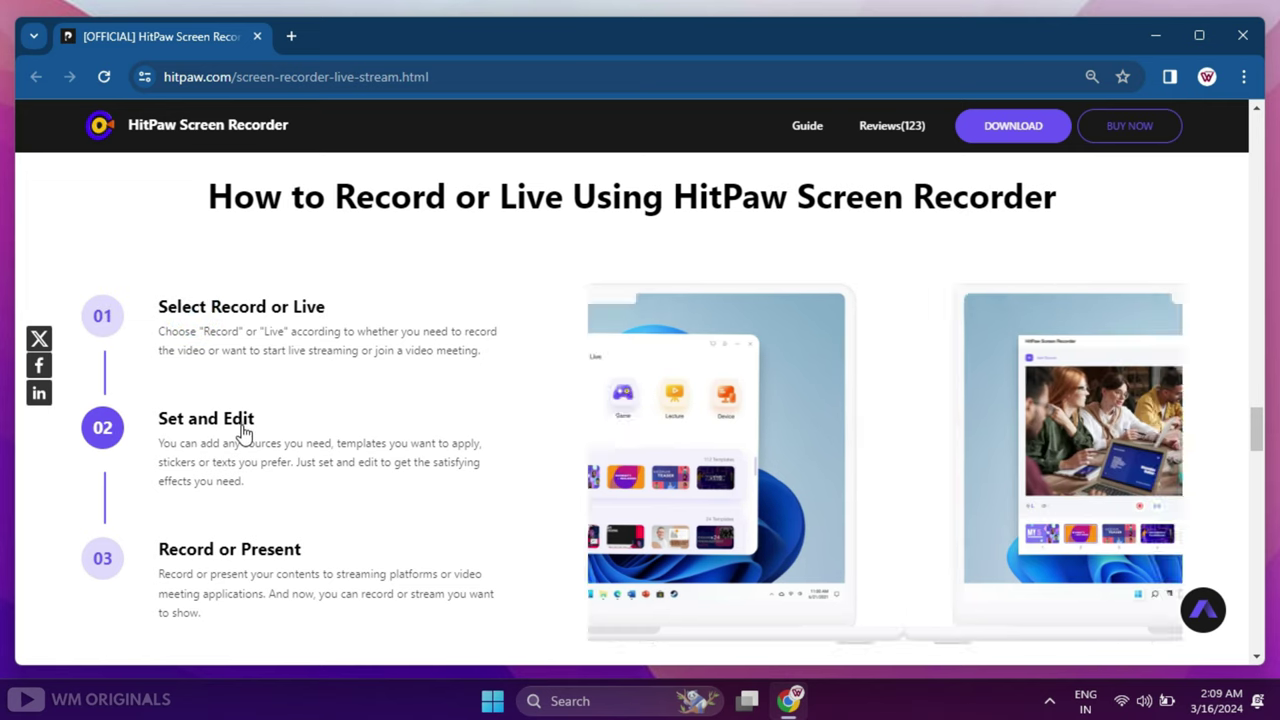
left_click(266, 560)
scroll(538, 546, "up", 15)
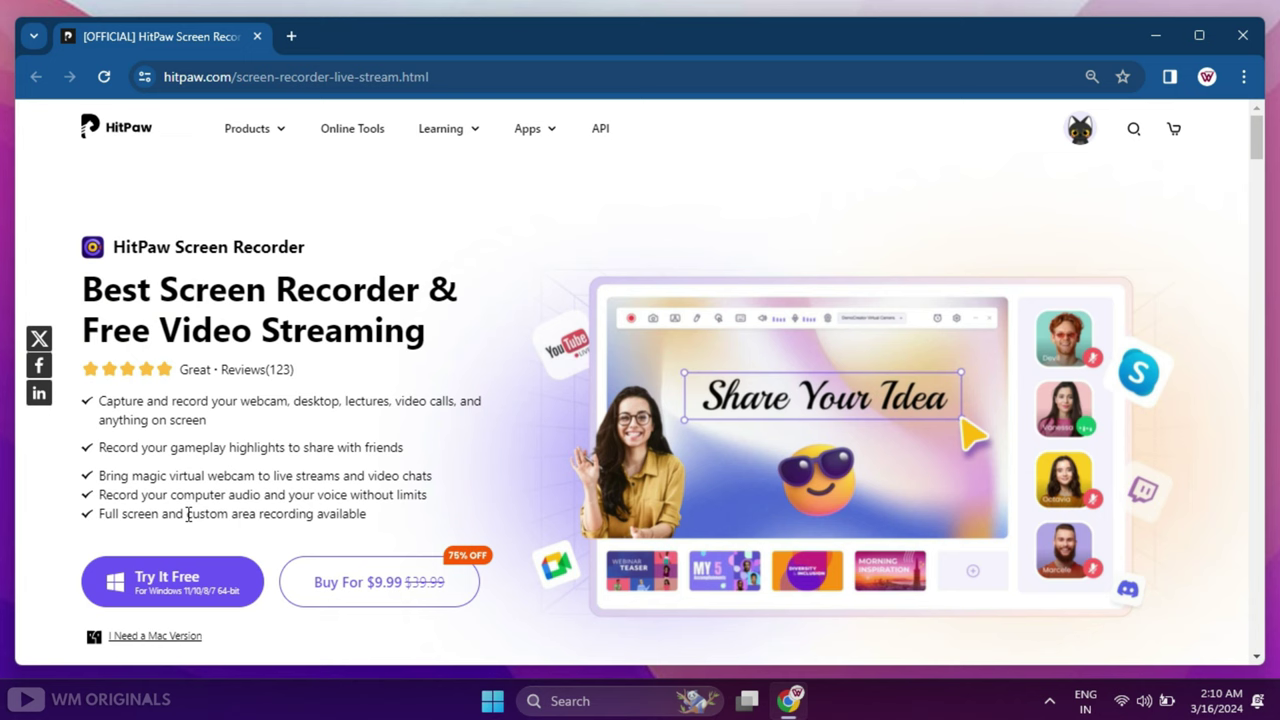
Step: Download the free Windows version of HitPaw Screen Recorder and install it
left_click(175, 600)
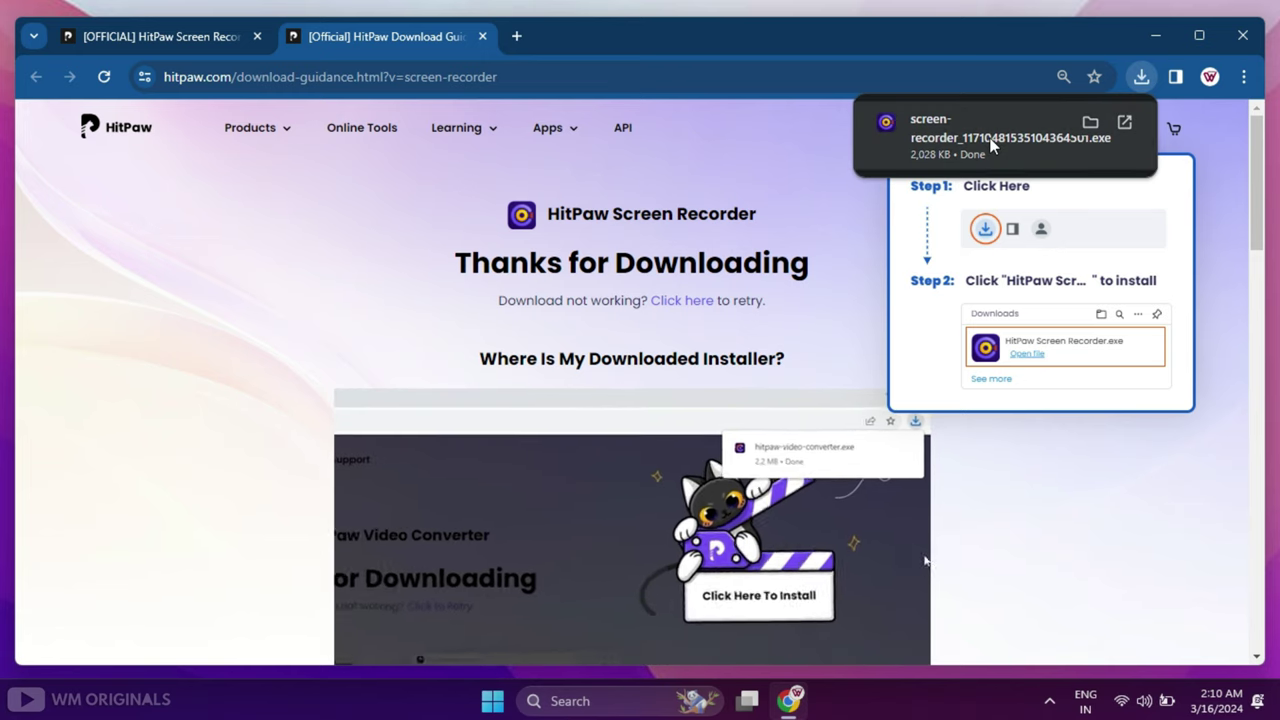
left_click(972, 140)
left_click(1156, 36)
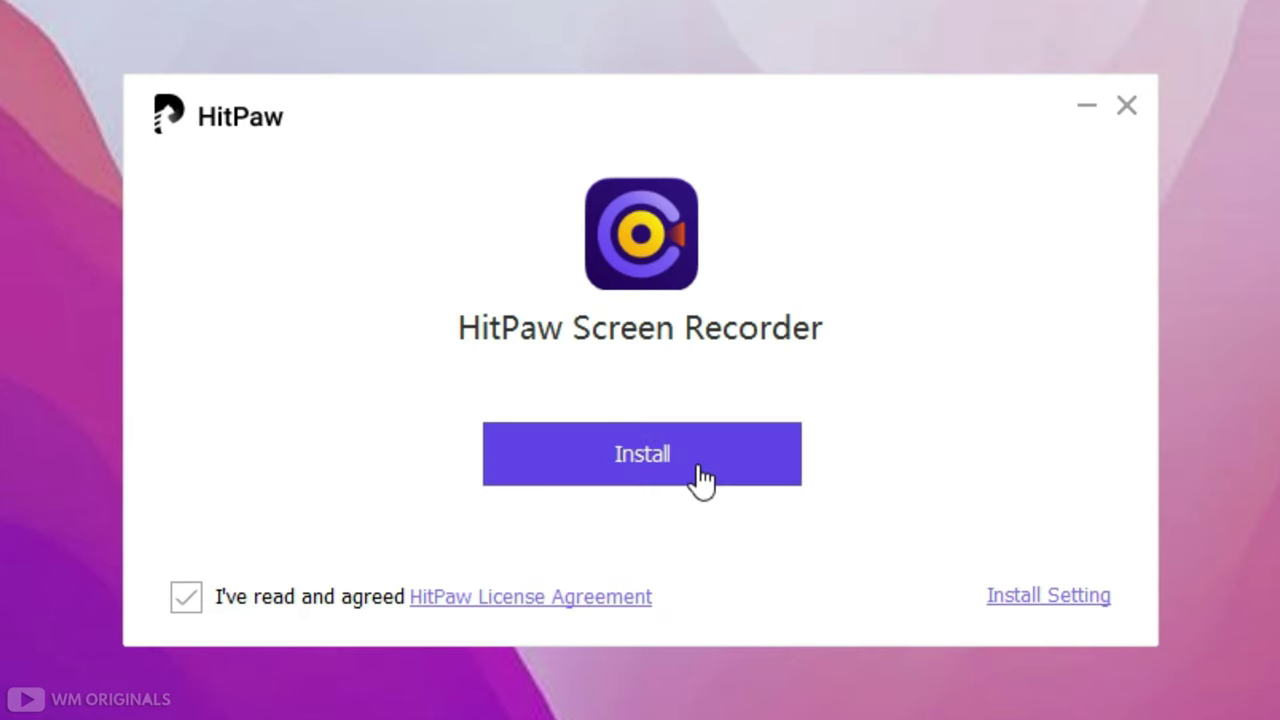
left_click(597, 463)
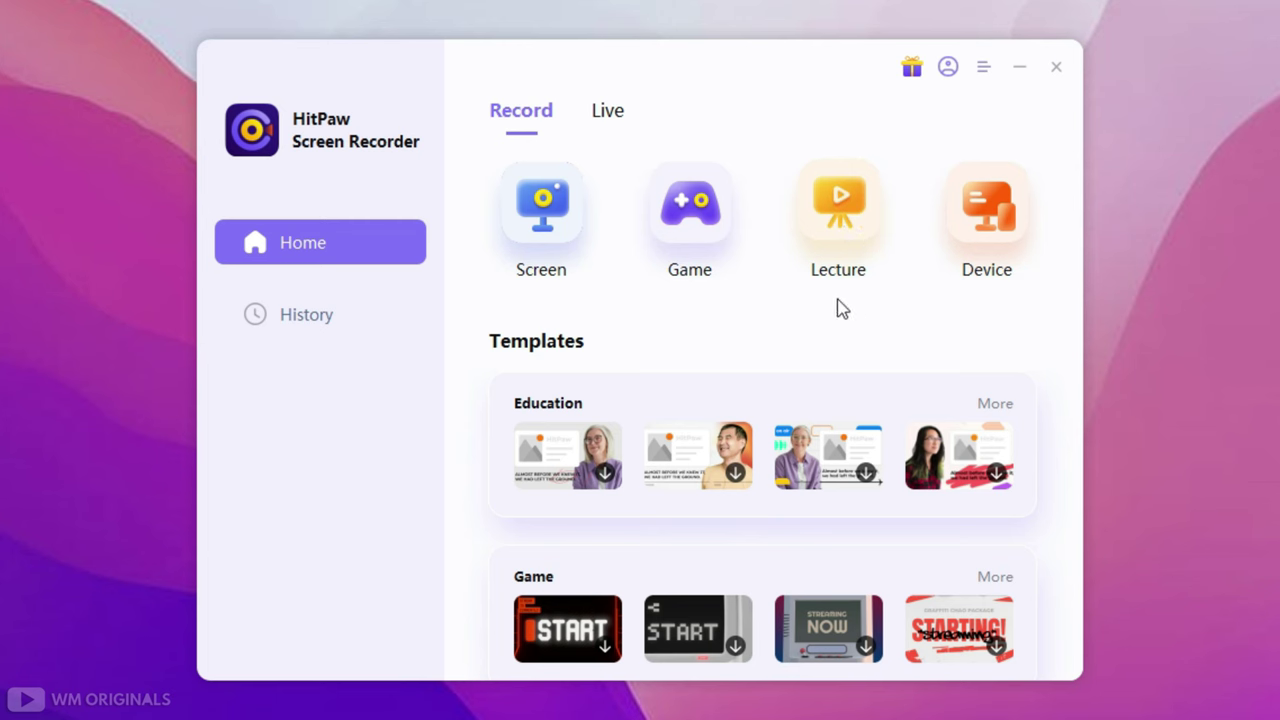
Step: Look at the Live modes, return to Record, and set up a Screen recording of the full screen
left_click(617, 118)
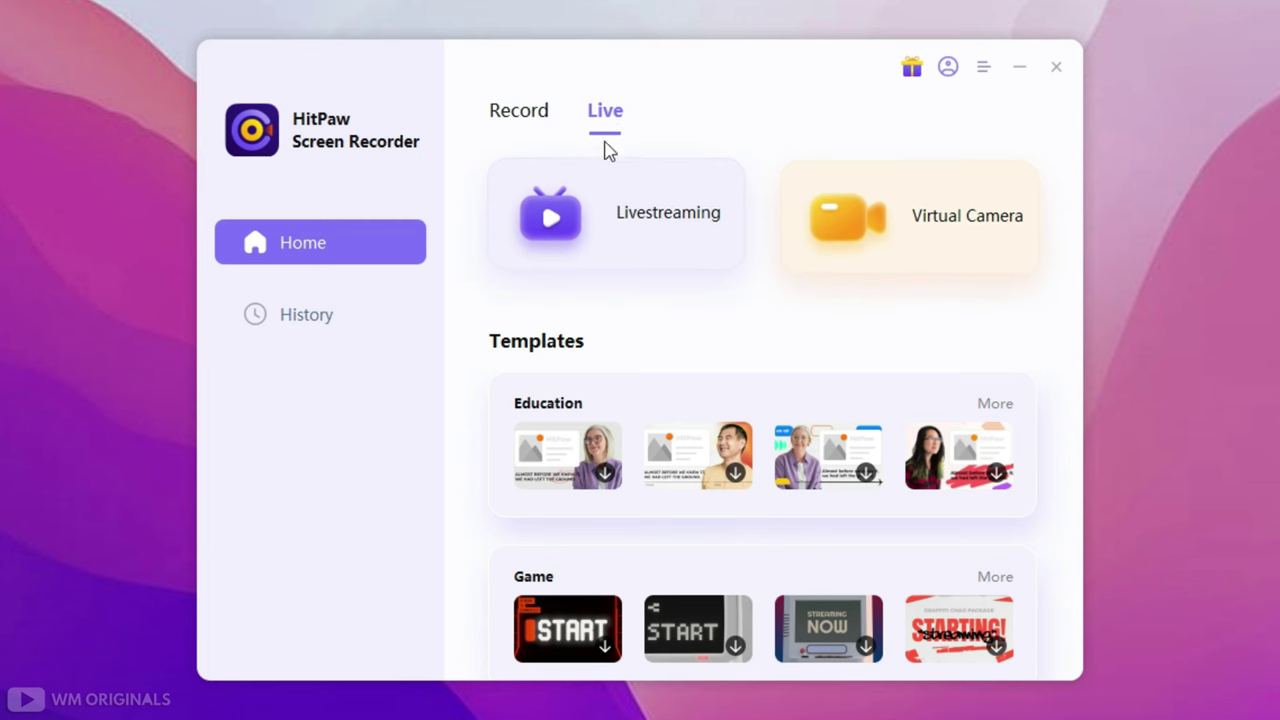
left_click(526, 117)
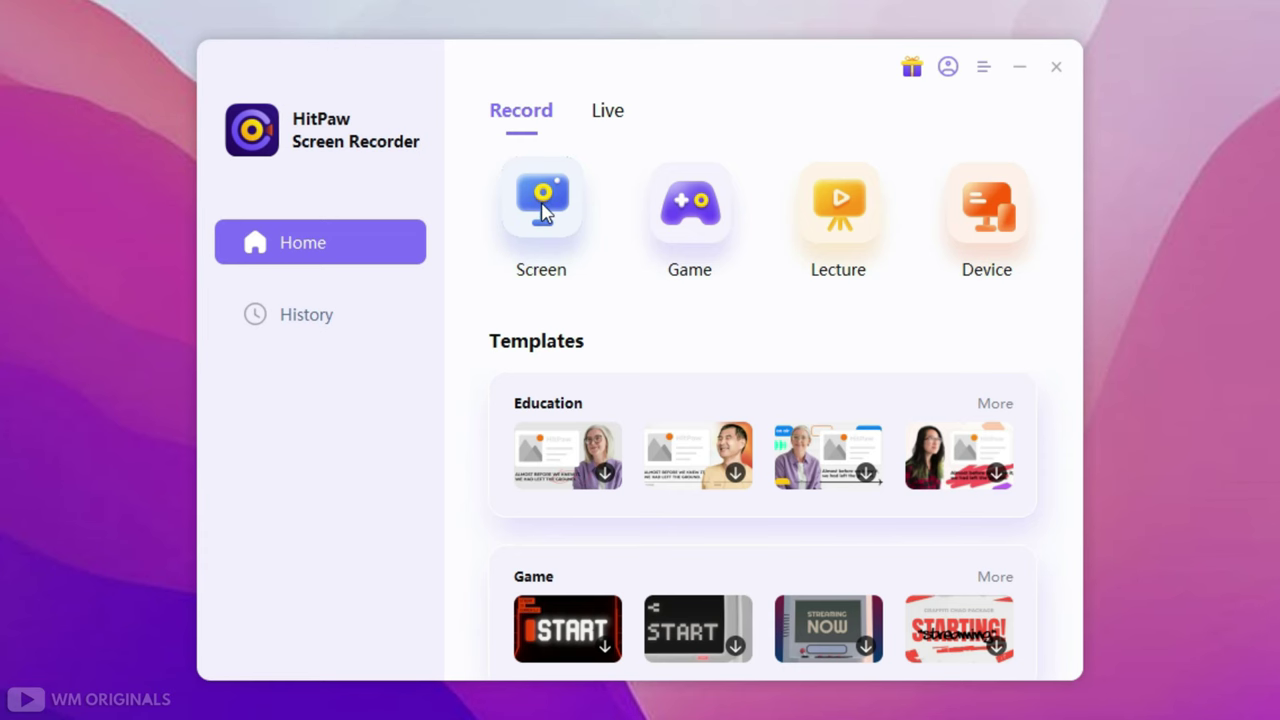
left_click(541, 204)
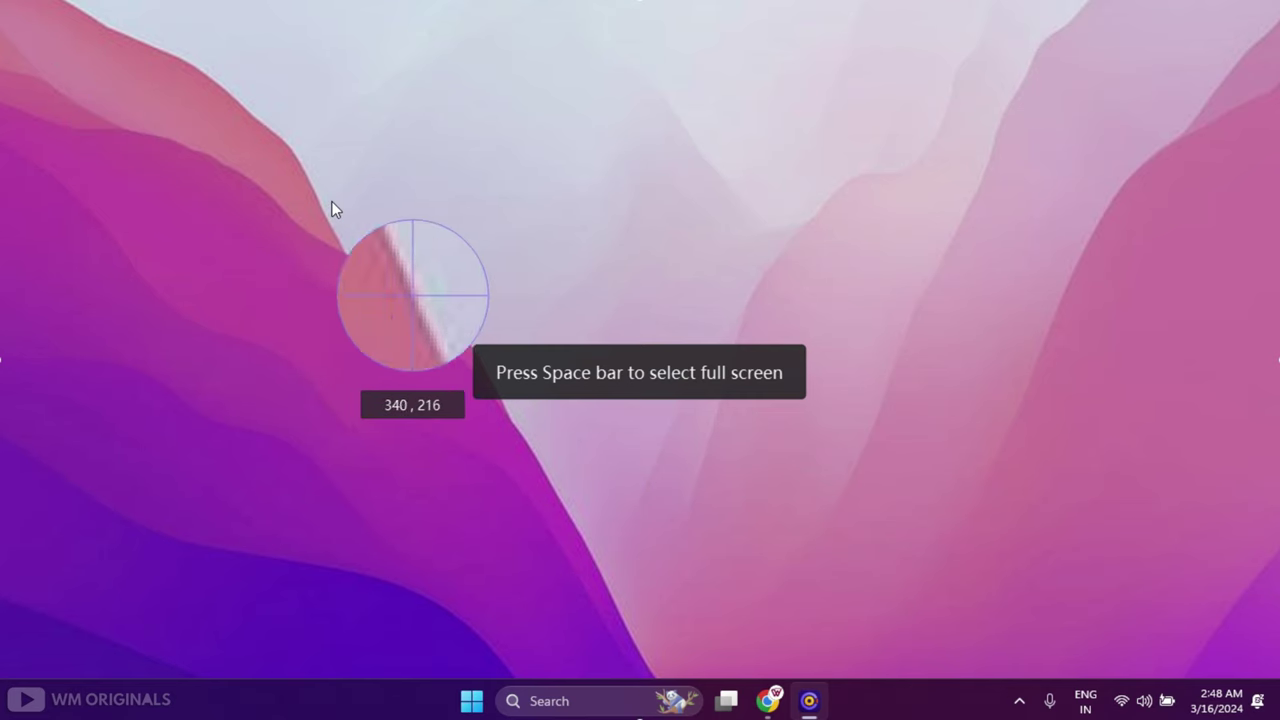
key("space")
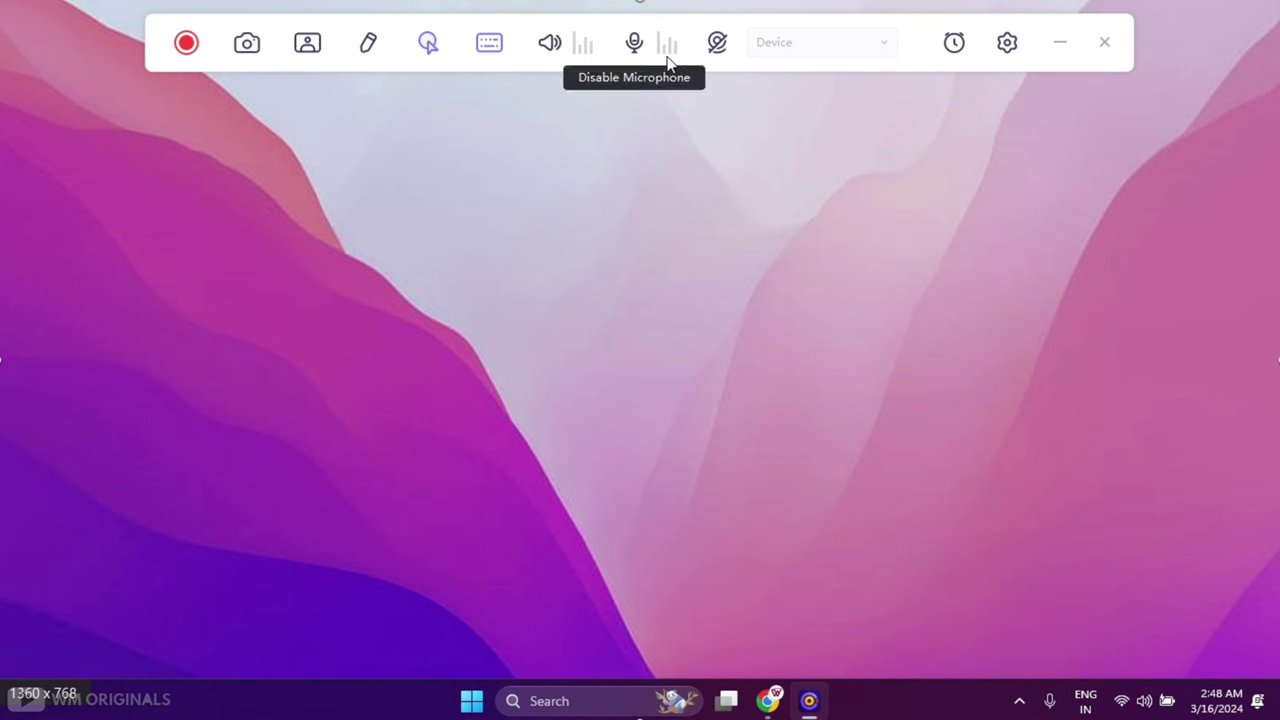
Step: Open the recording settings, try the available frame rates, and set the frame rate to 25fps
left_click(1006, 44)
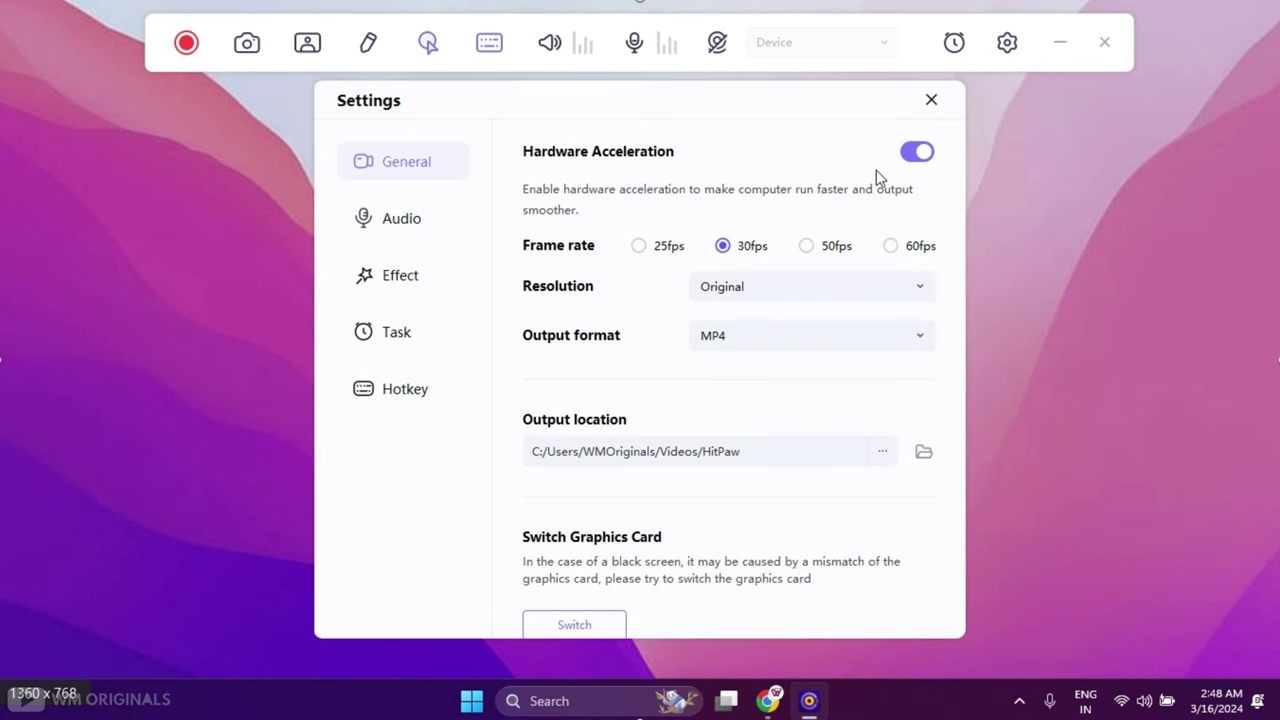
left_click(832, 248)
left_click(900, 250)
left_click(740, 250)
left_click(672, 250)
left_click(830, 250)
left_click(655, 249)
Step: Review the resolution options and set the recording resolution to 2560×1440
left_click(746, 290)
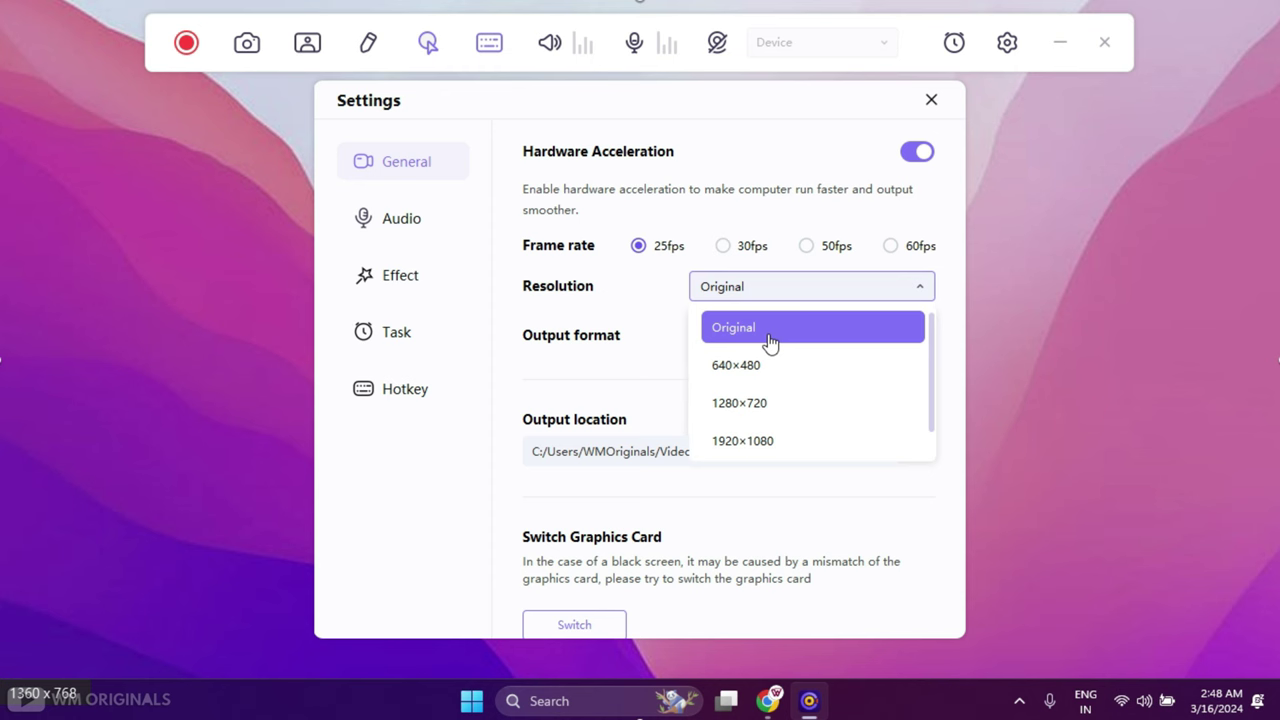
scroll(822, 450, "down", 1)
scroll(820, 444, "up", 1)
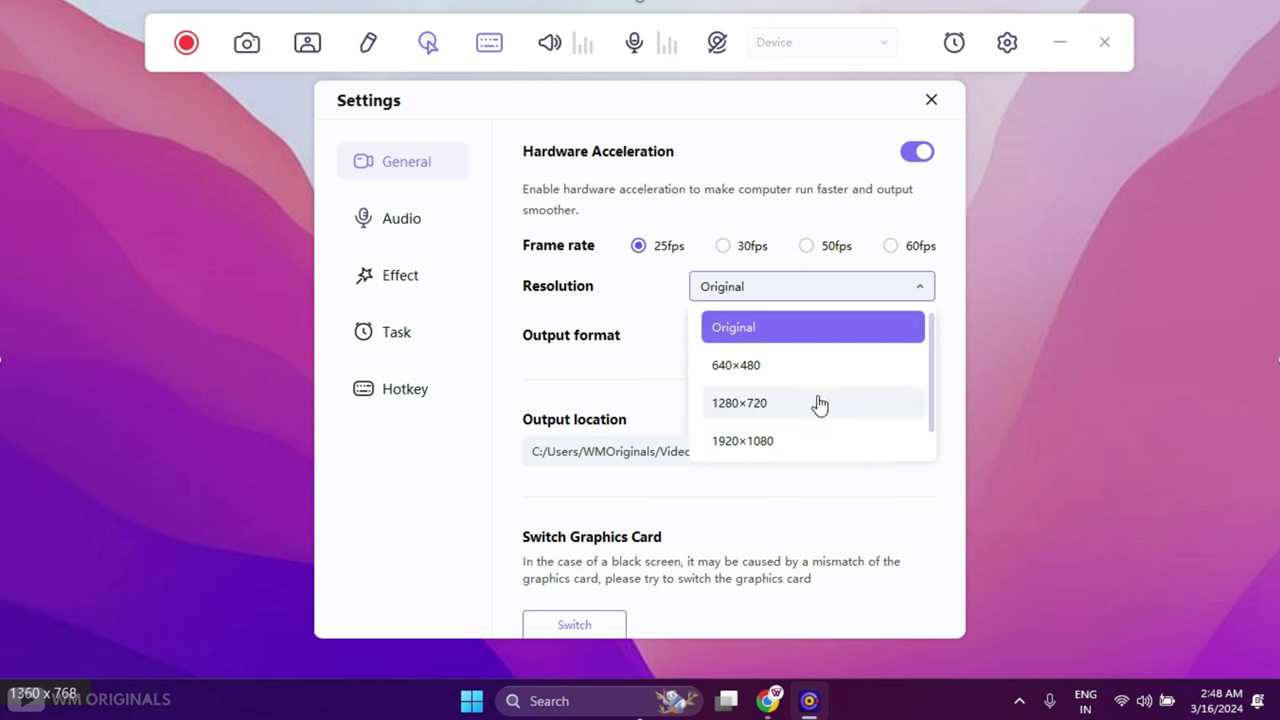
scroll(820, 404, "down", 1)
scroll(820, 404, "down", 1)
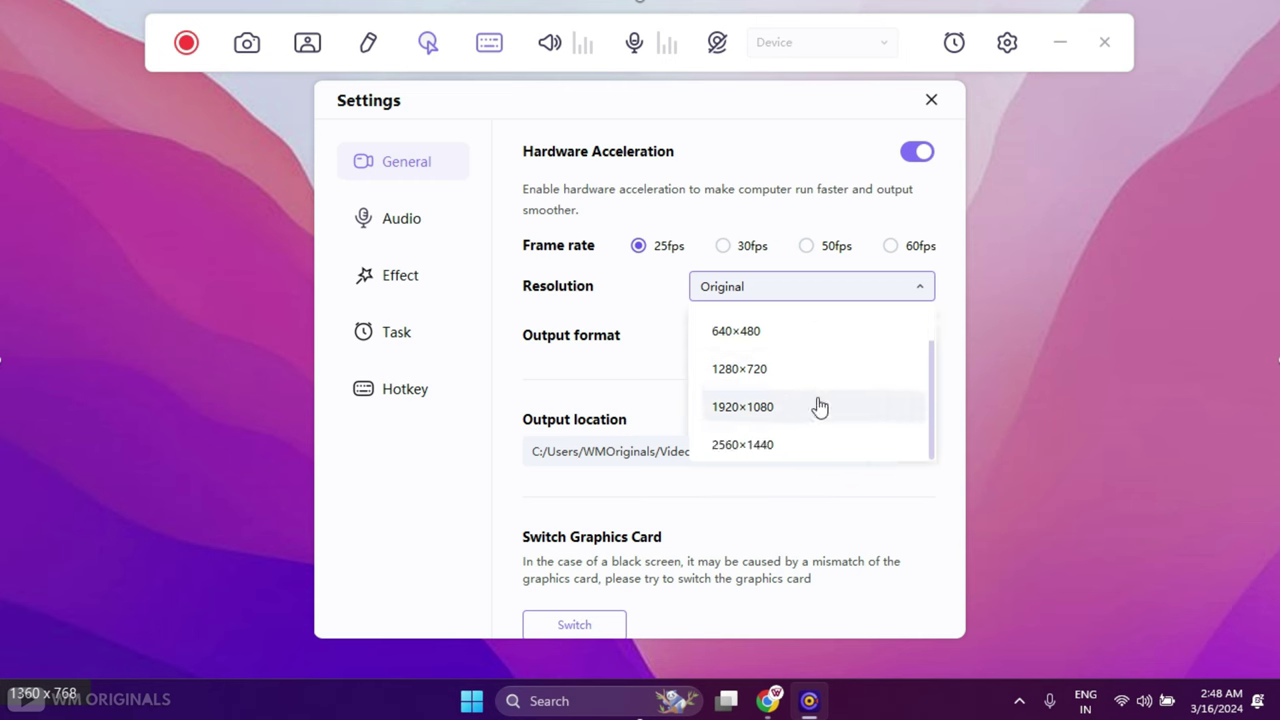
left_click(820, 445)
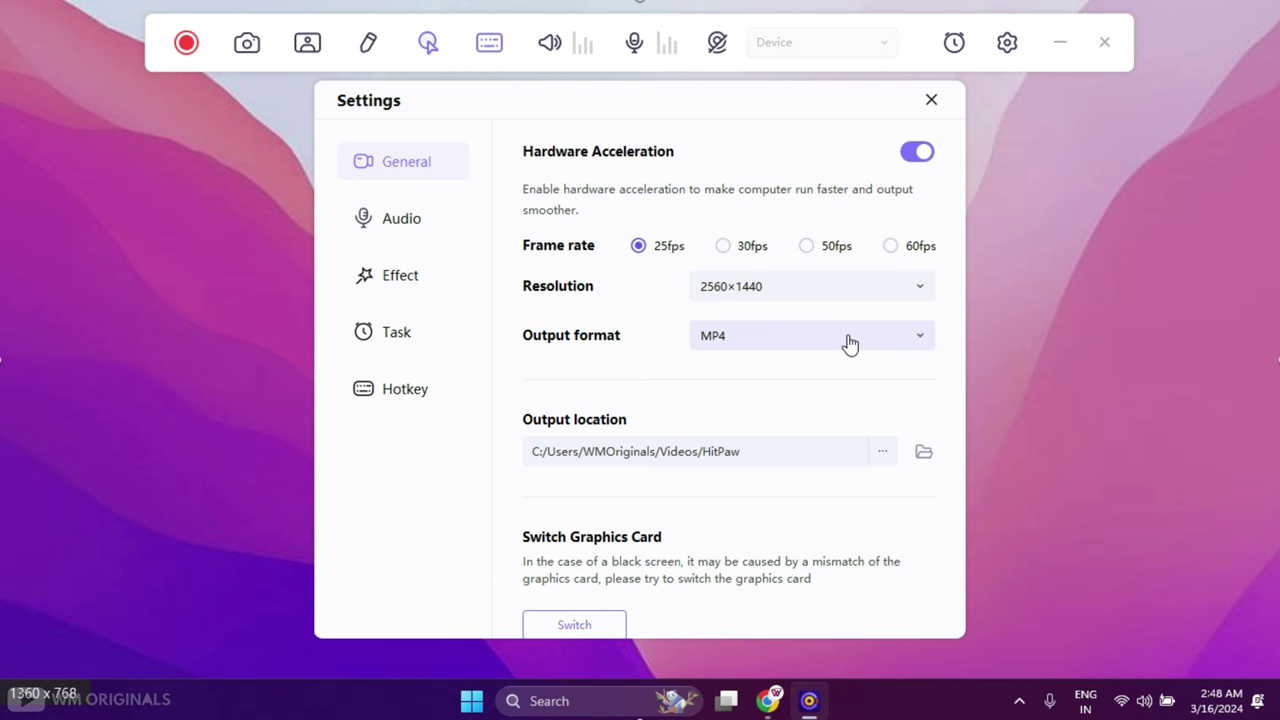
Step: Keep MP4 as the output format and set speaker sound and microphone audio to record separately
left_click(748, 340)
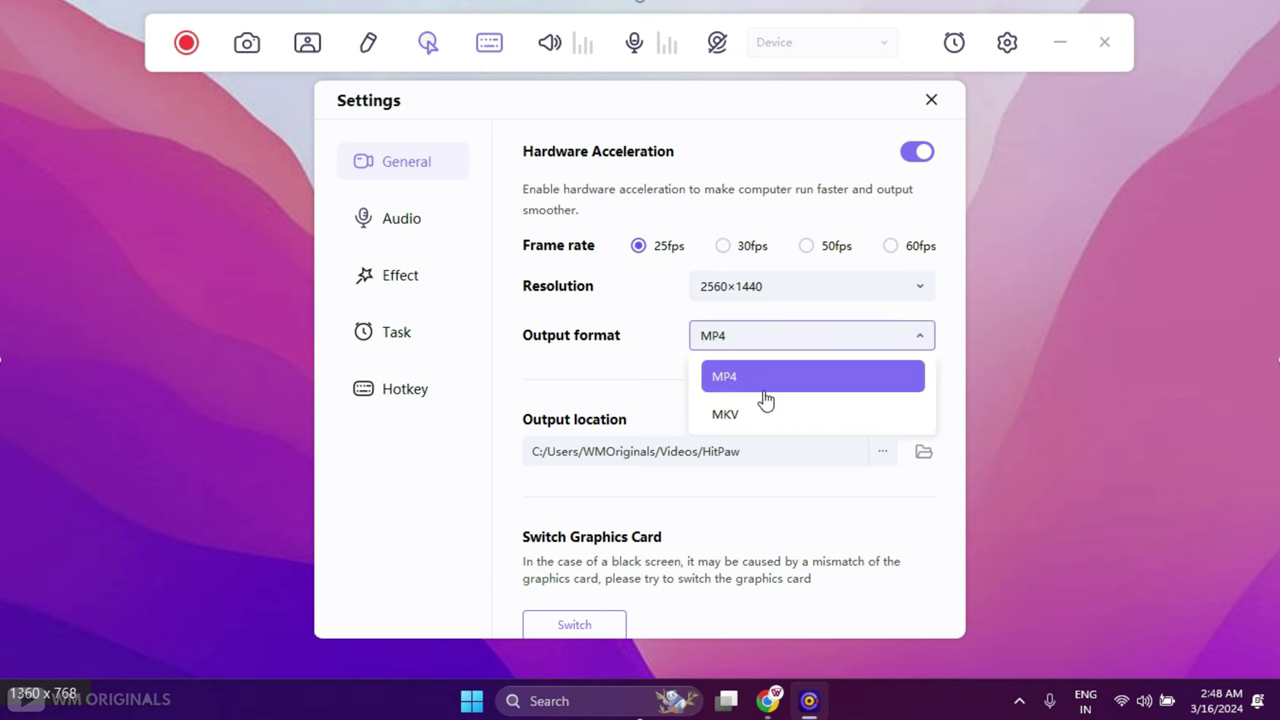
left_click(644, 381)
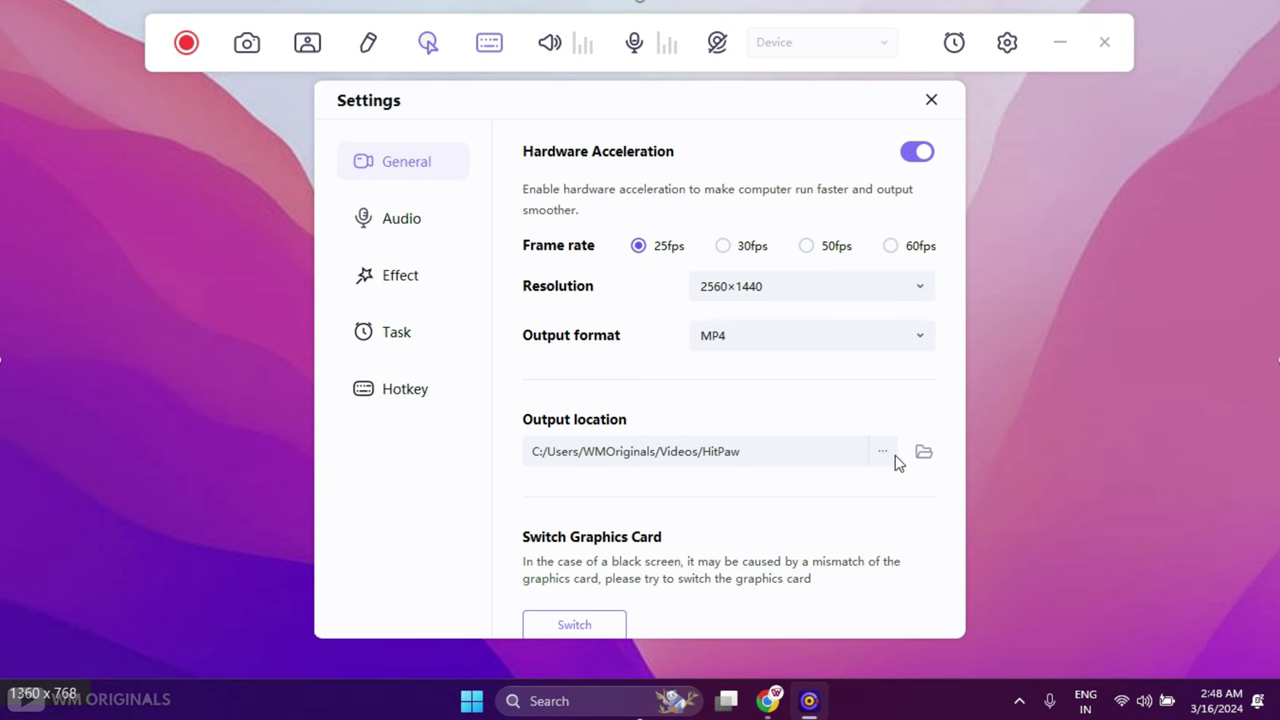
left_click(414, 220)
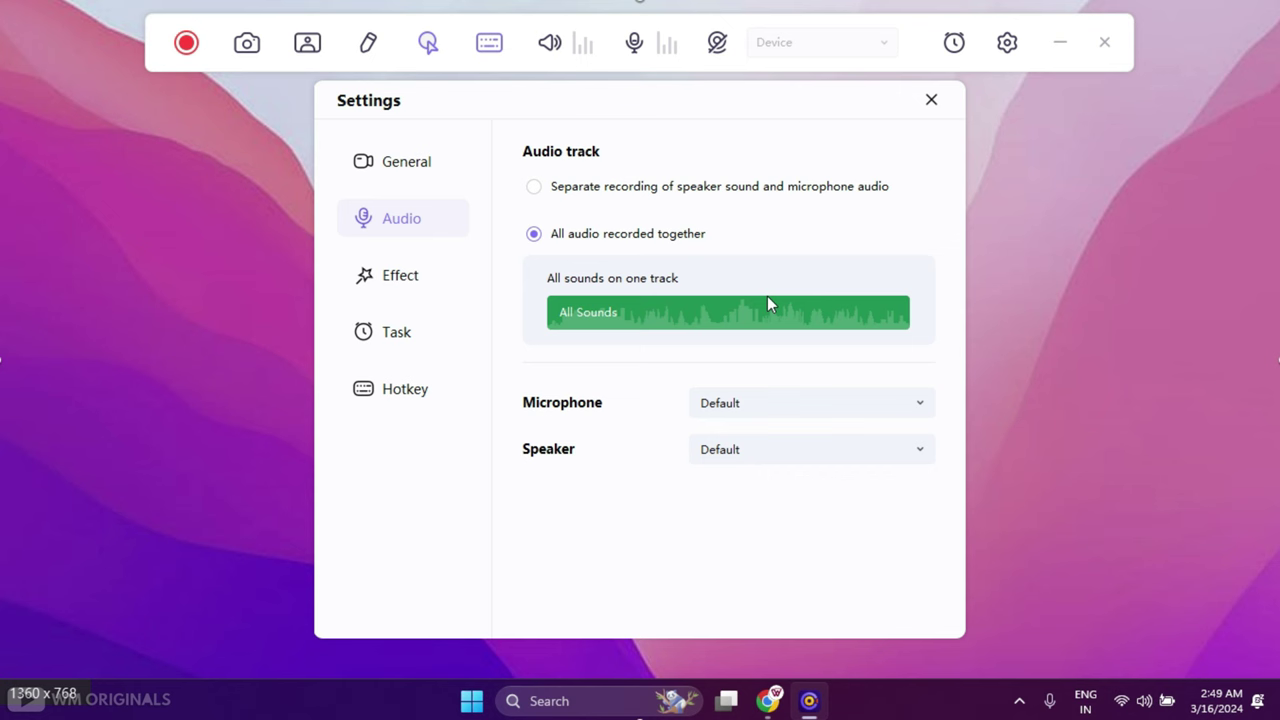
left_click(536, 188)
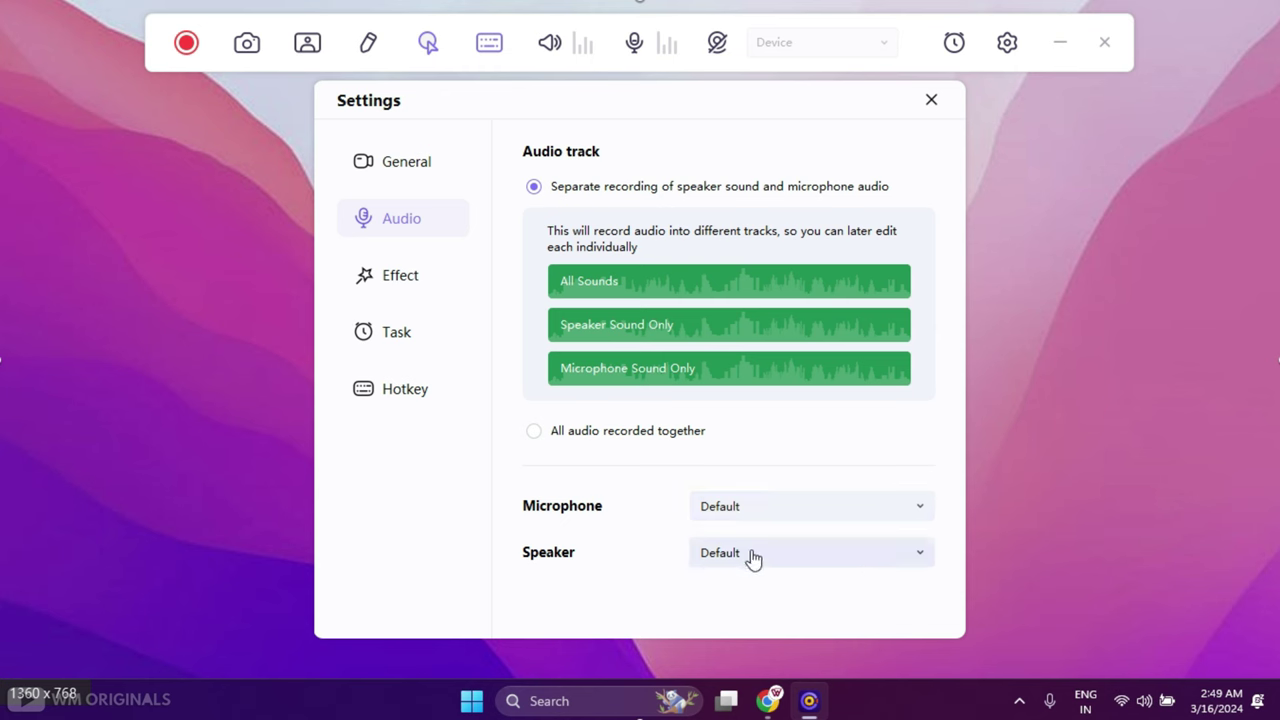
Step: Try the mouse cursor highlight colors in the effect settings and choose yellow
left_click(409, 280)
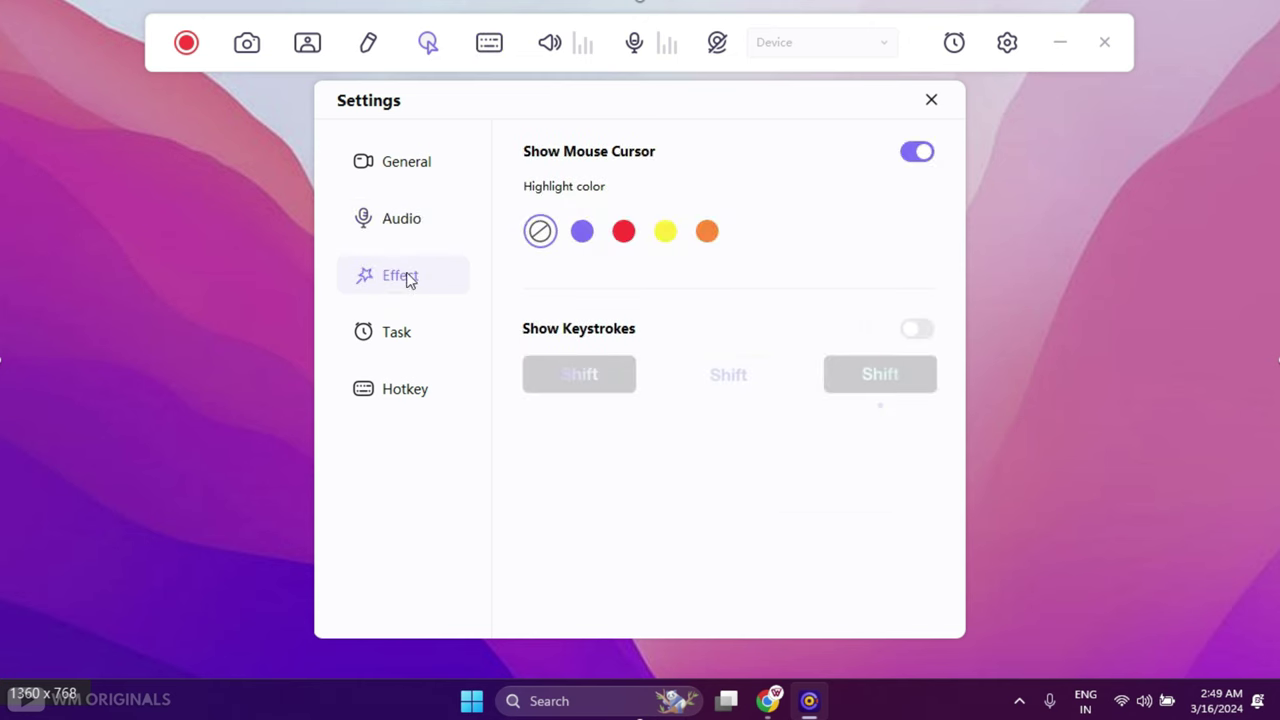
left_click(586, 236)
left_click(625, 236)
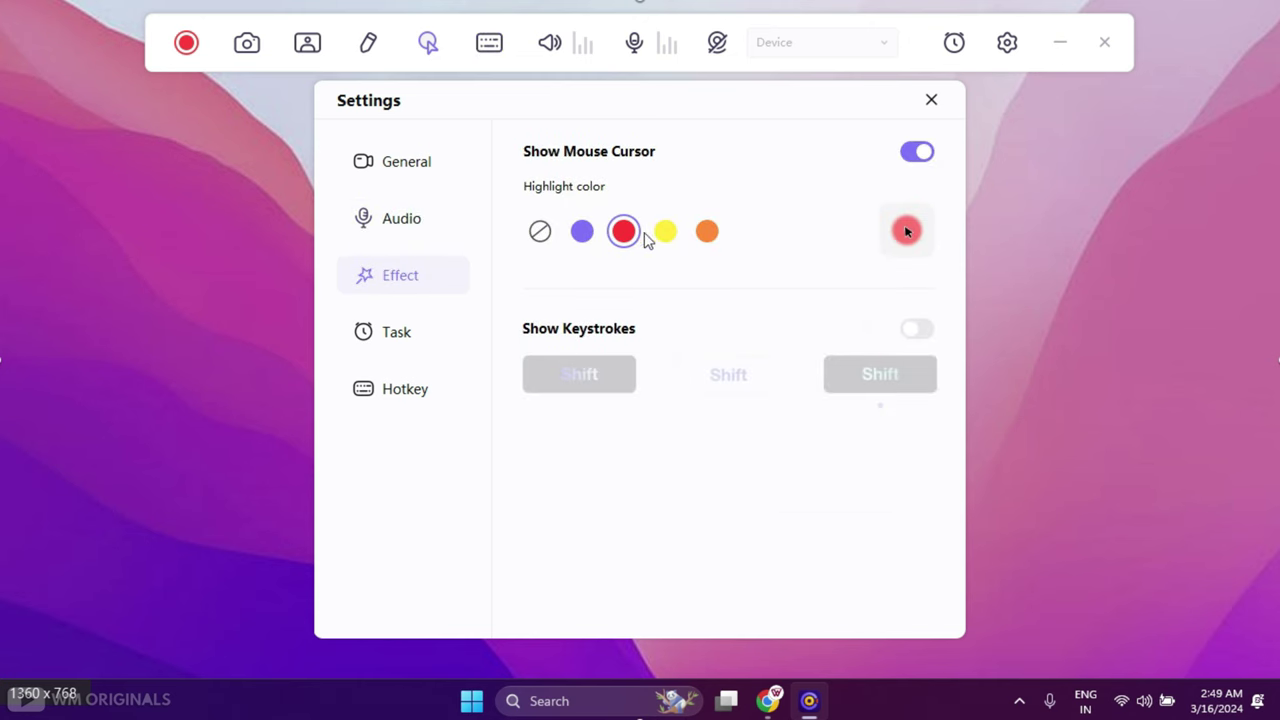
left_click(674, 234)
left_click(715, 236)
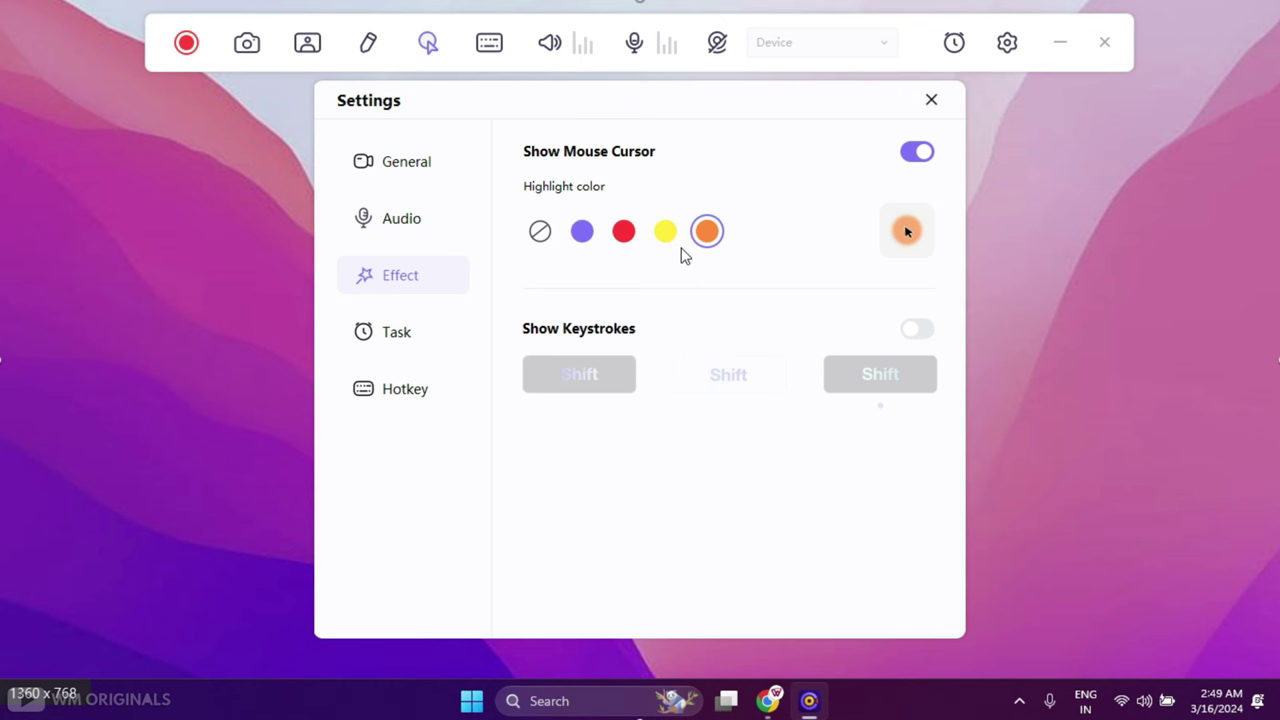
left_click(667, 244)
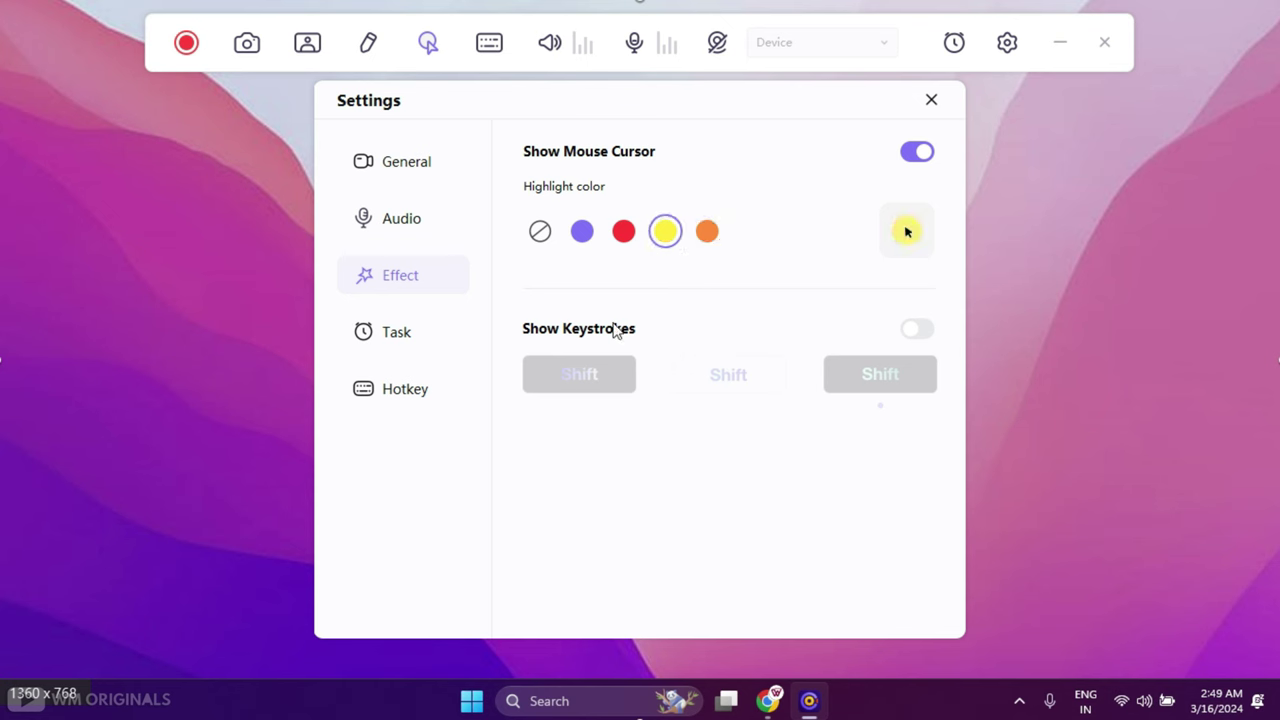
Step: Enable keystroke display and choose the black style with green text
left_click(920, 333)
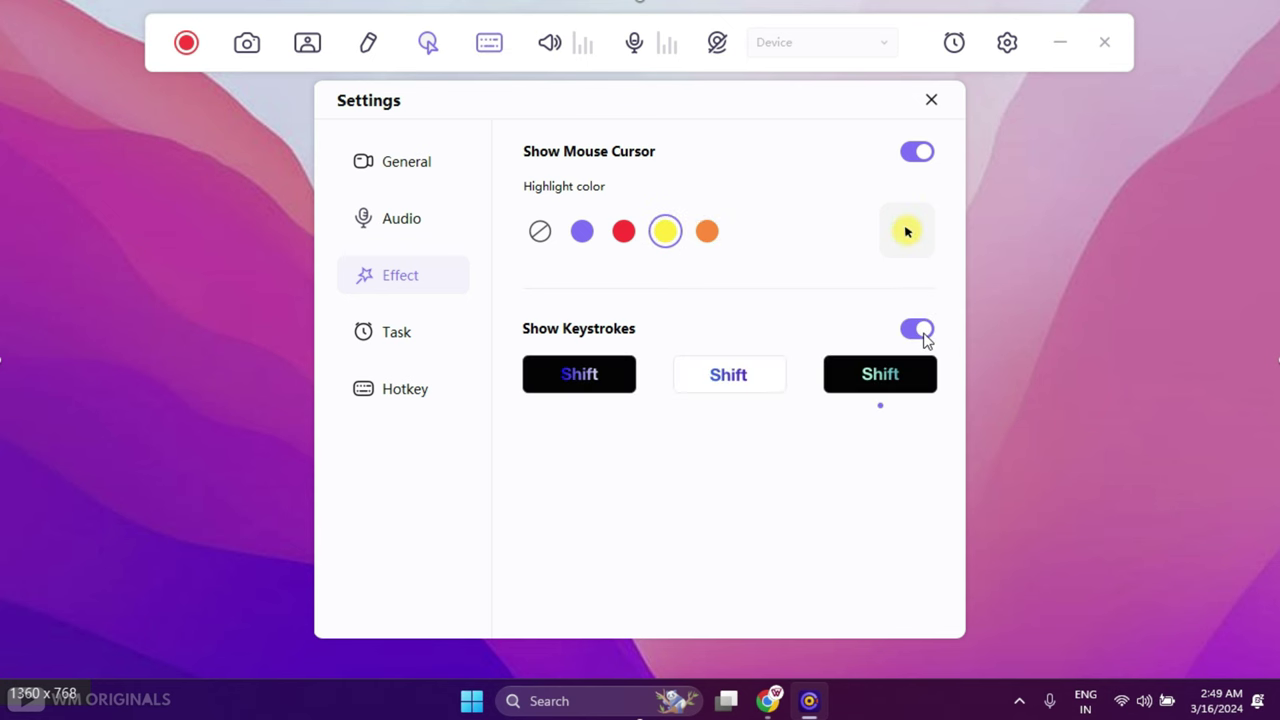
left_click(600, 375)
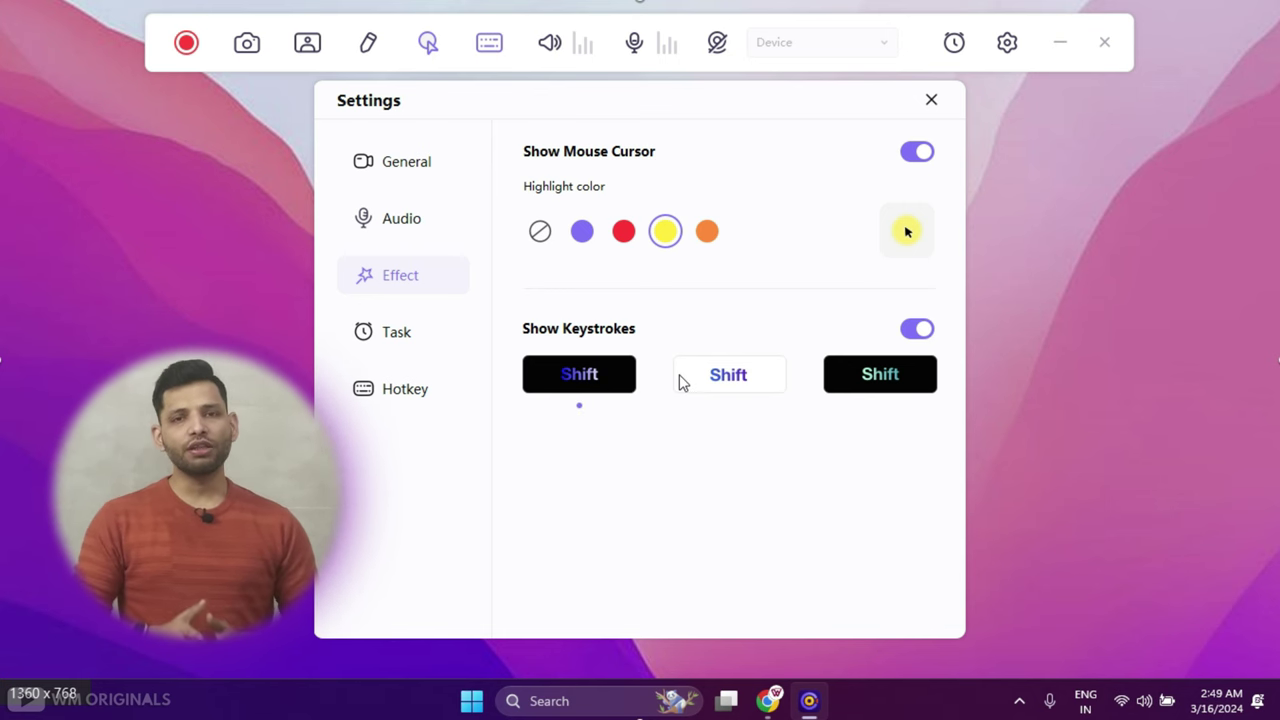
left_click(889, 377)
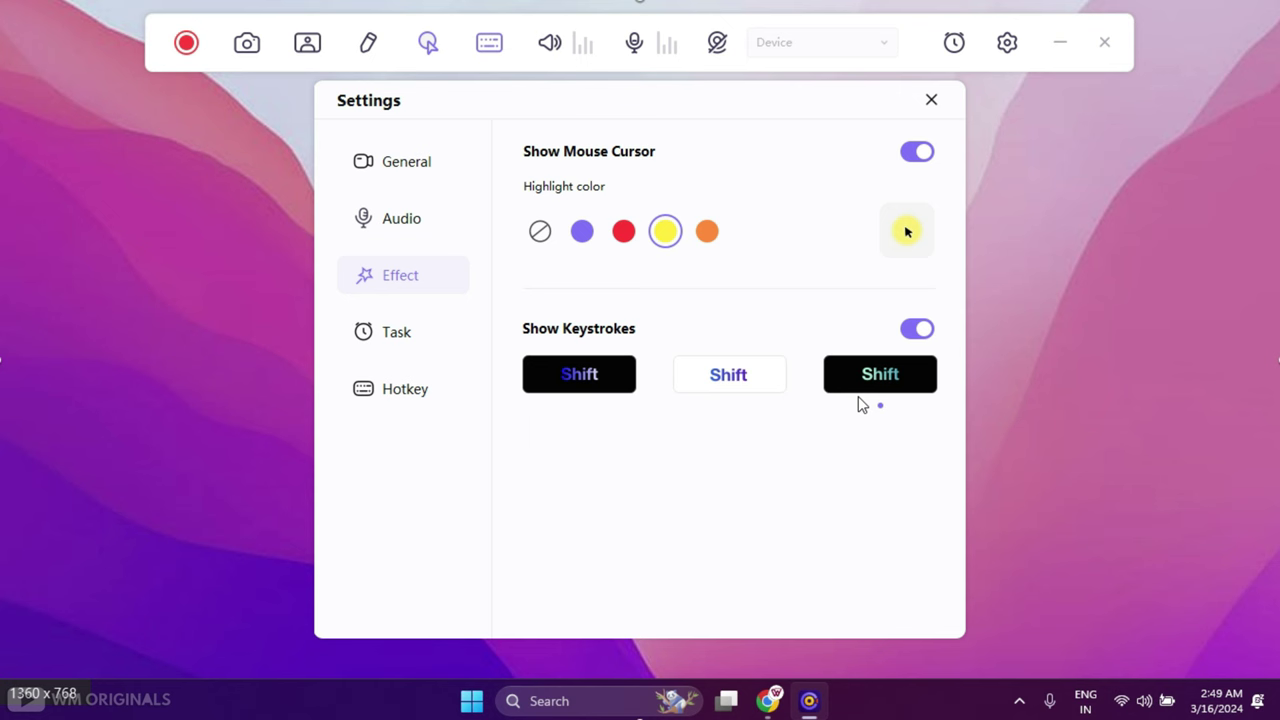
Step: Review the scheduling and segment options and the hotkey assignments, and close the settings
left_click(399, 333)
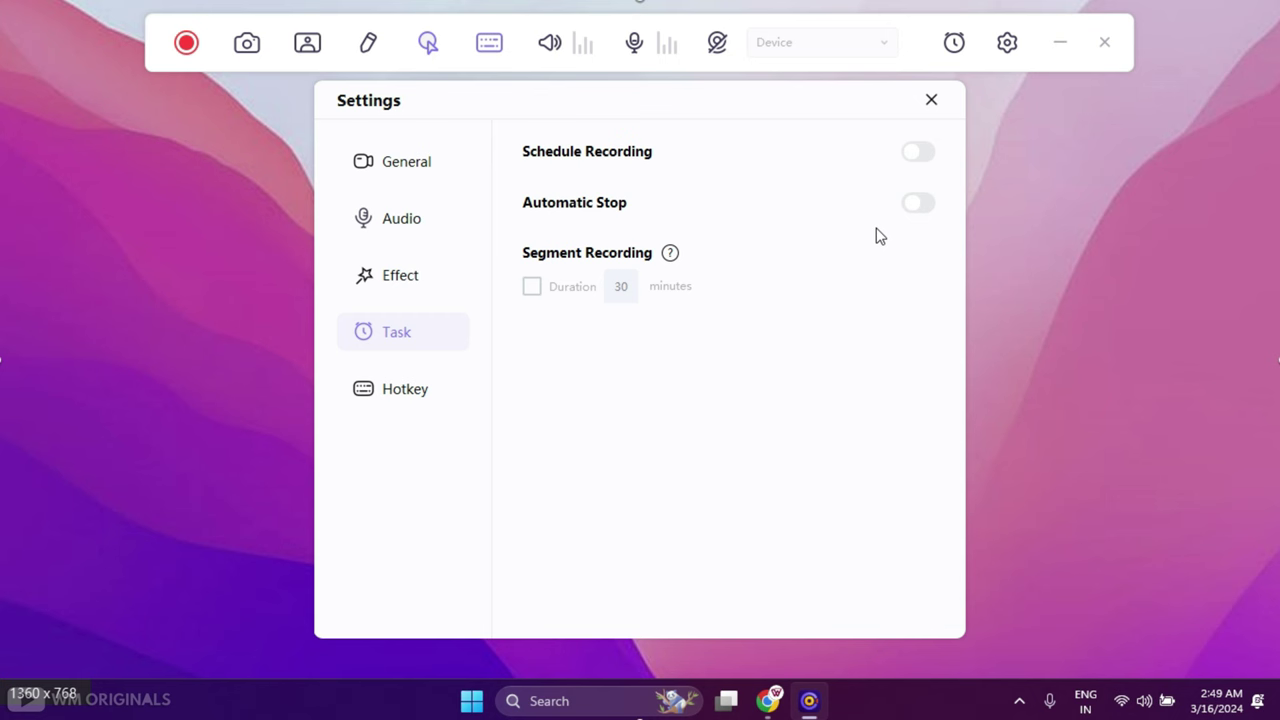
left_click(420, 388)
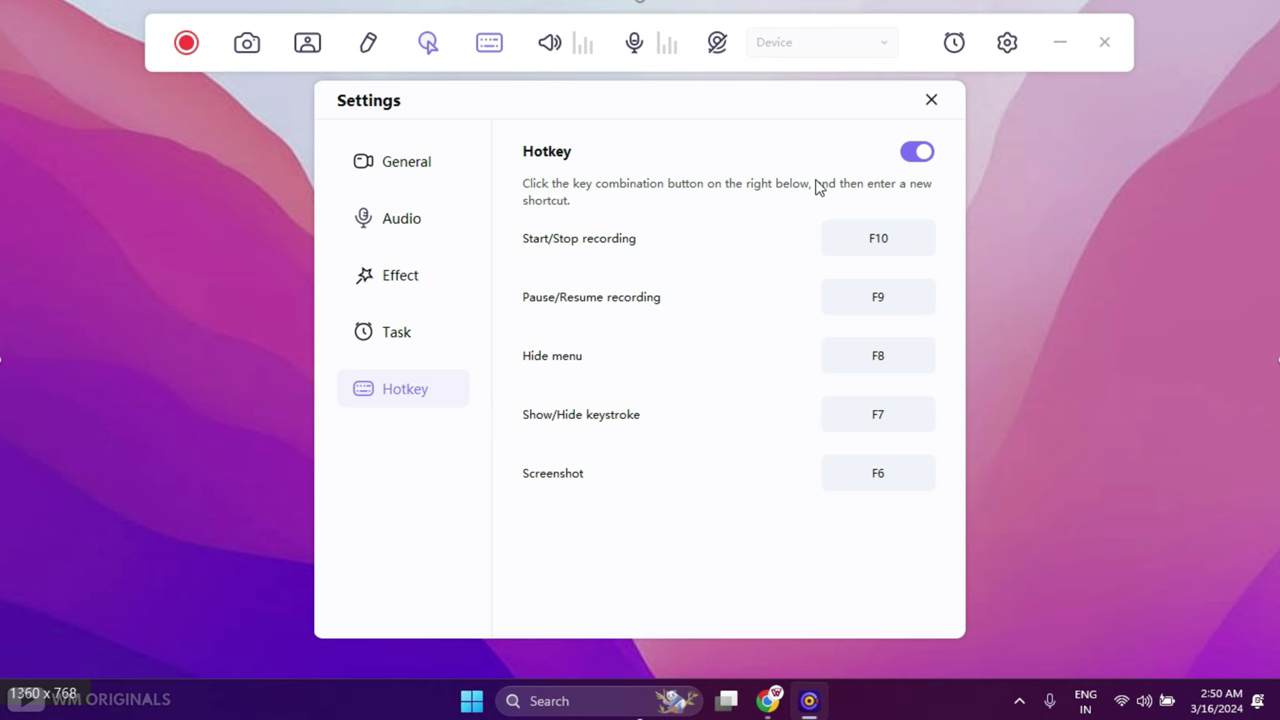
left_click(931, 101)
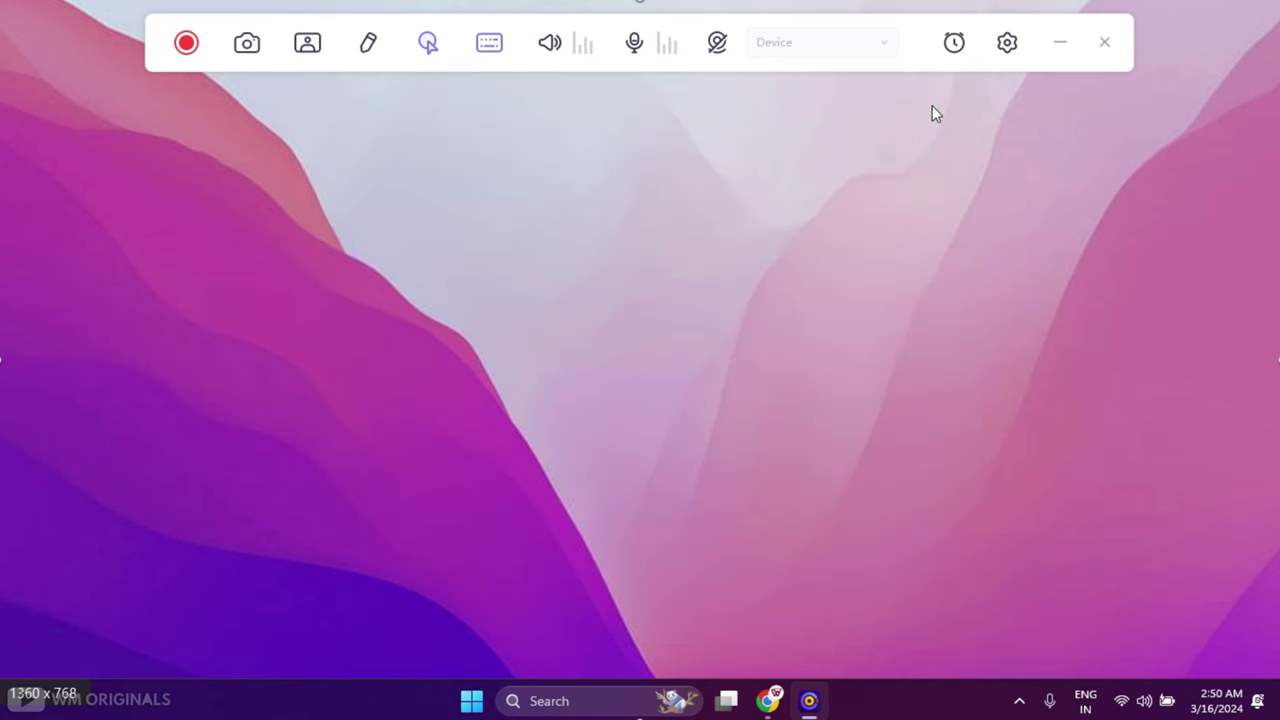
Step: Take a screenshot of the full recording area and bring up the options on its thumbnail
left_click(247, 45)
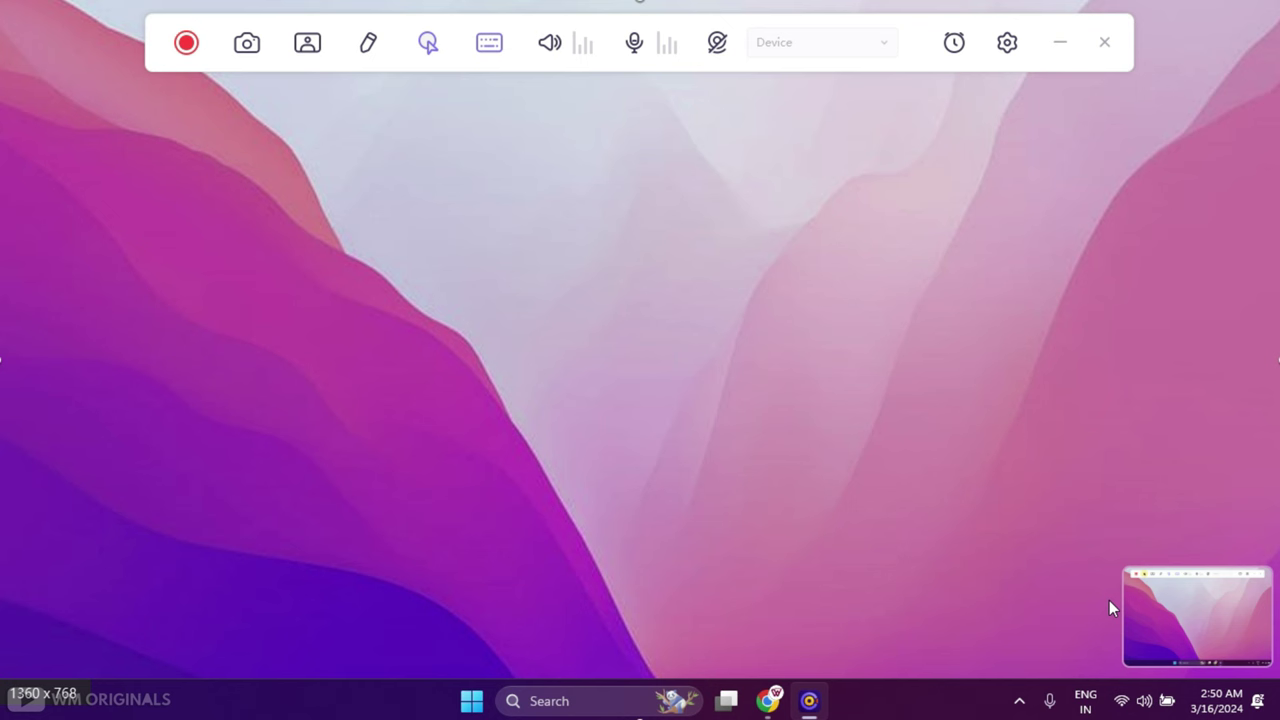
mouse_move(1147, 609)
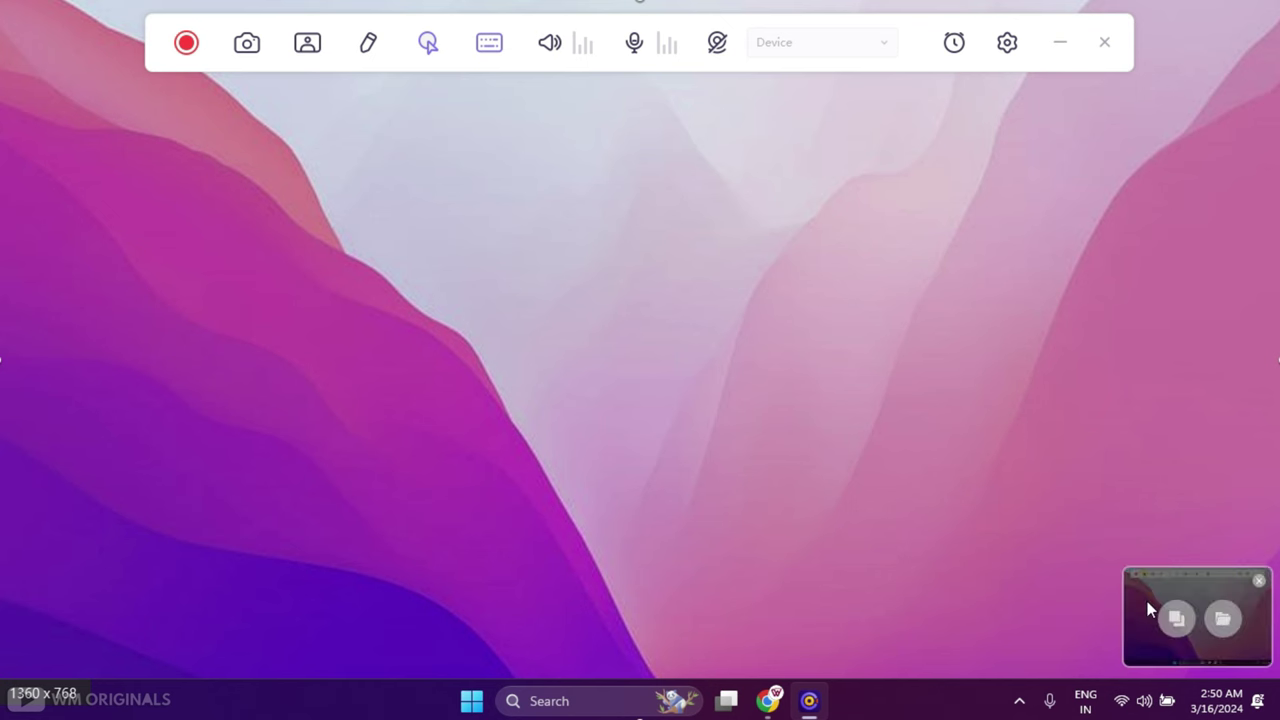
Step: Bring up the webcam portrait layout options, including background removal, and the annotation tools to look them over
left_click(309, 47)
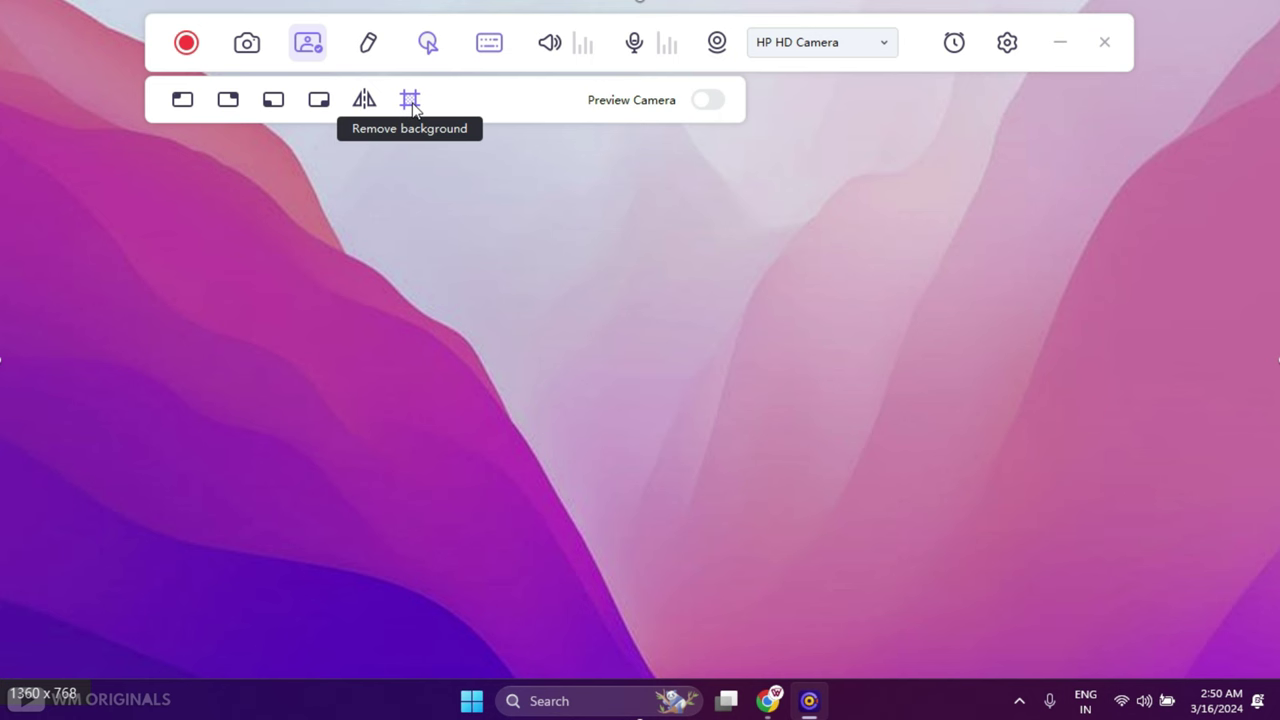
left_click(369, 47)
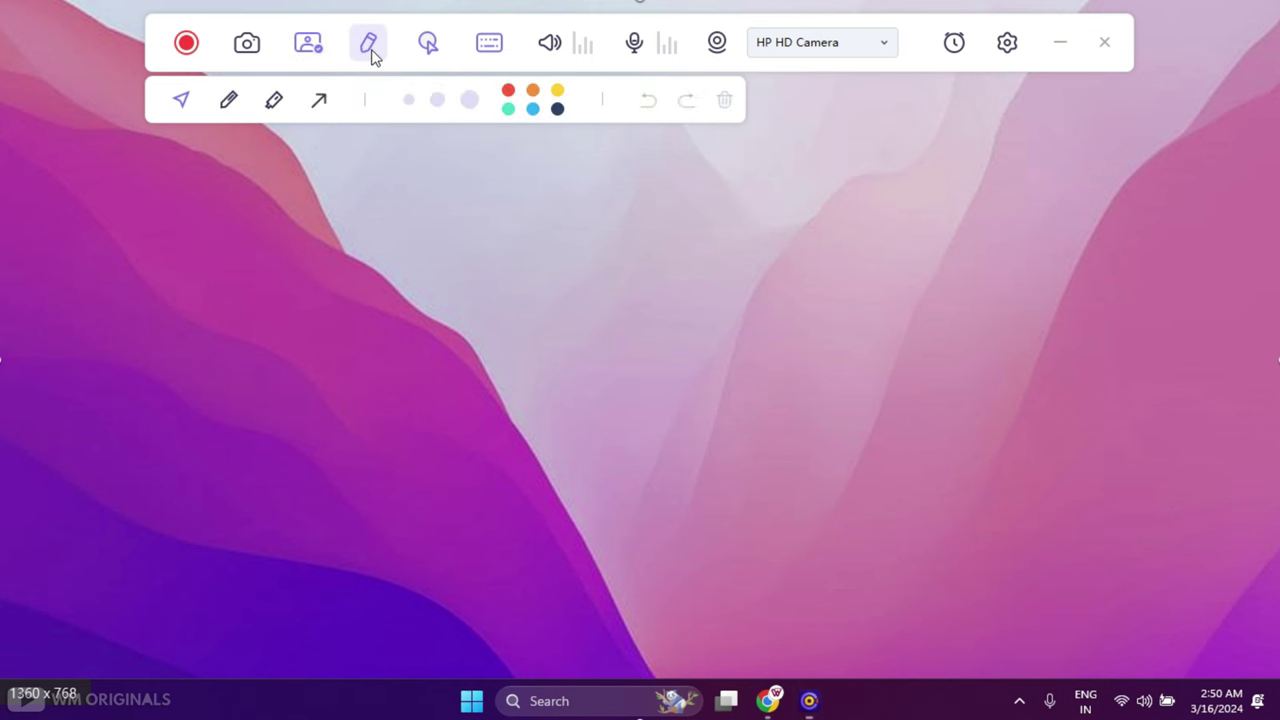
Step: Mute the microphone, turn off the webcam and start recording the full screen
left_click(636, 43)
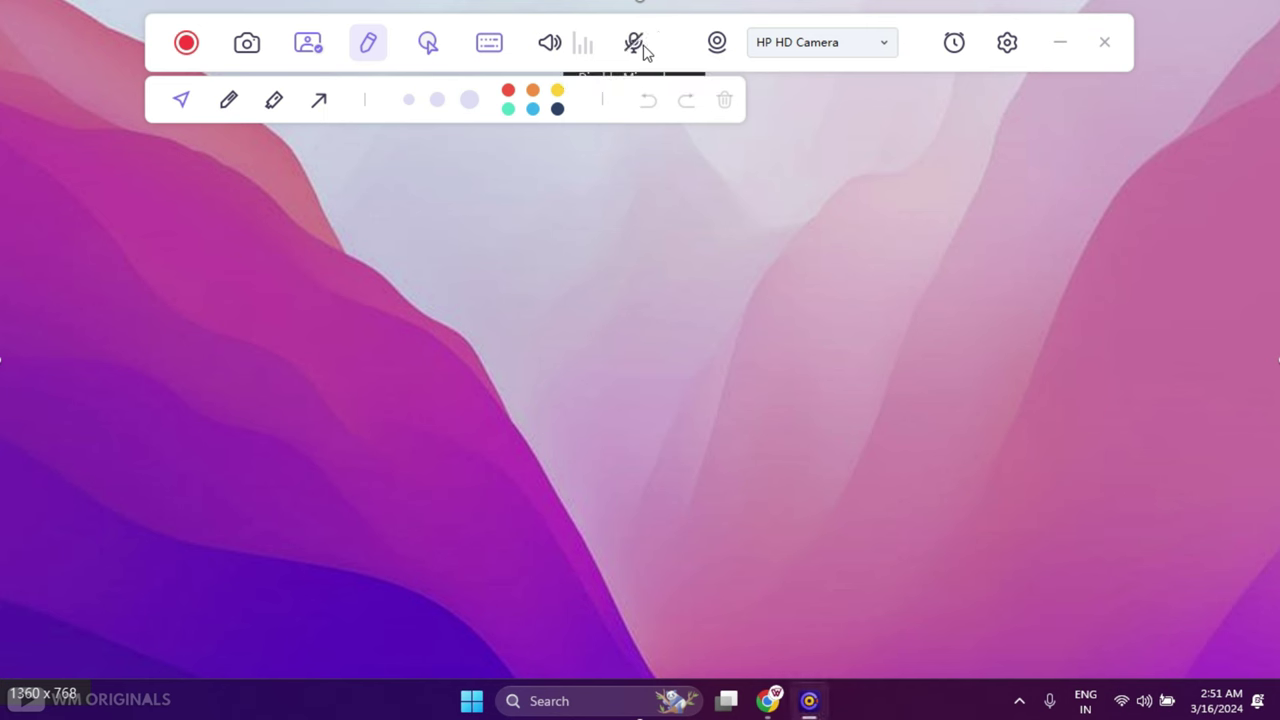
left_click(717, 43)
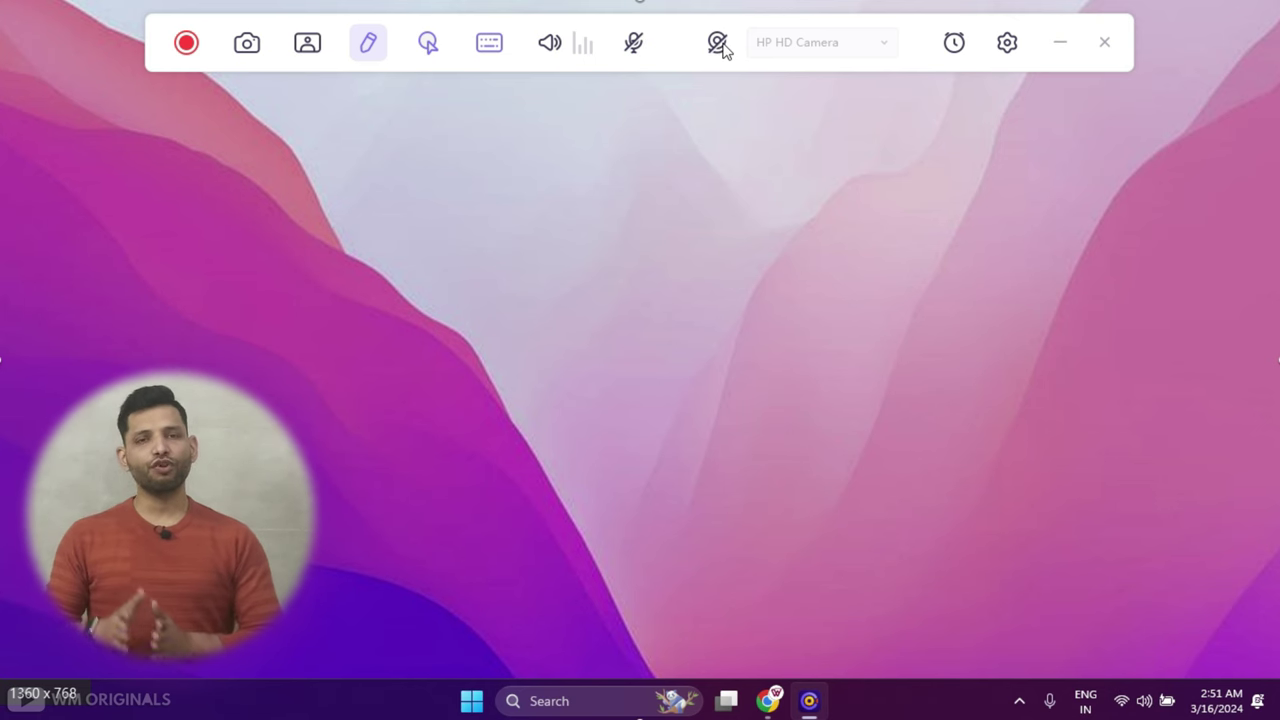
left_click(188, 45)
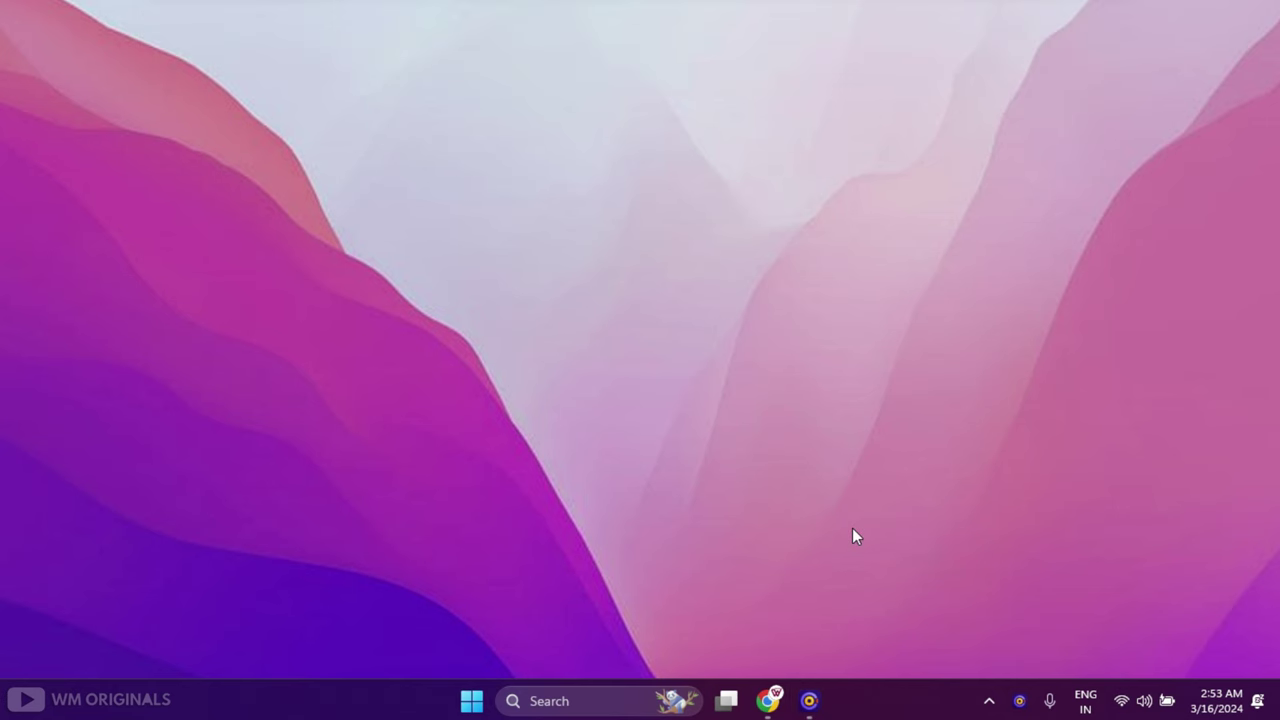
Step: Switch to Chrome, browse the HitPaw Screen Recorder page including its Screen Recorder and Live Streaming Recorder sections, and minimize the browser
left_click(768, 700)
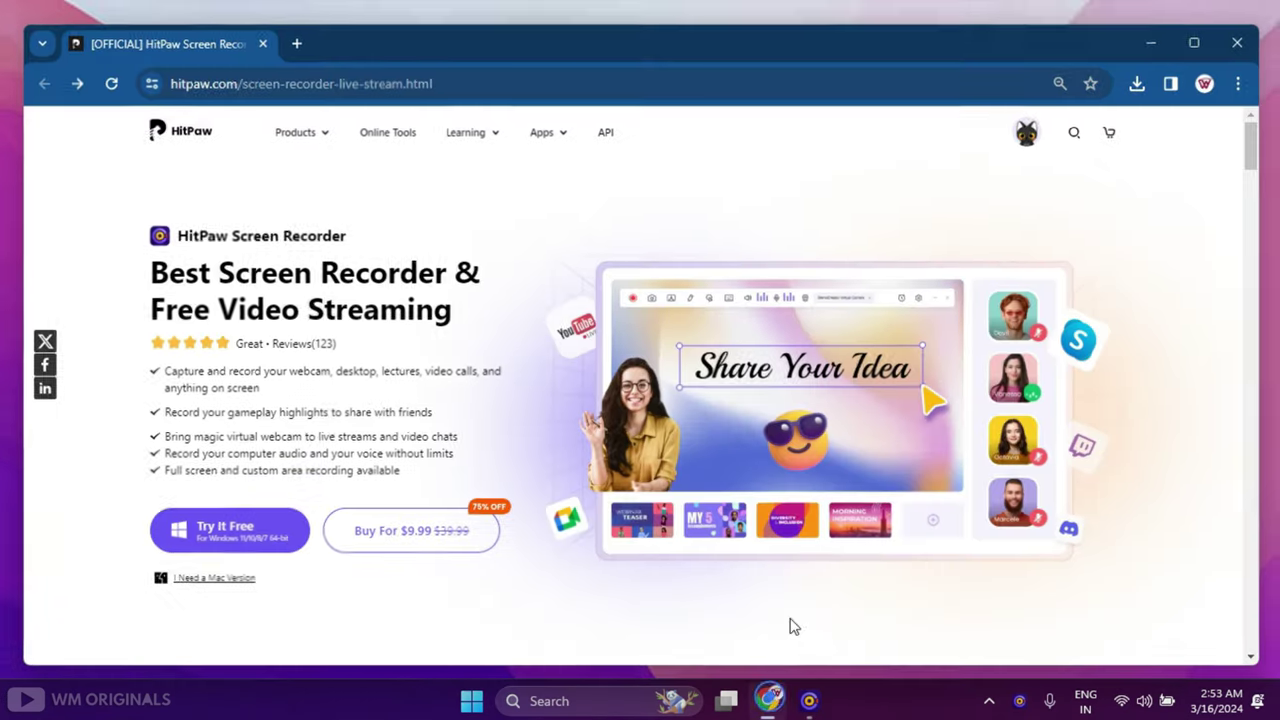
scroll(840, 494, "down", 1)
scroll(840, 490, "down", 5)
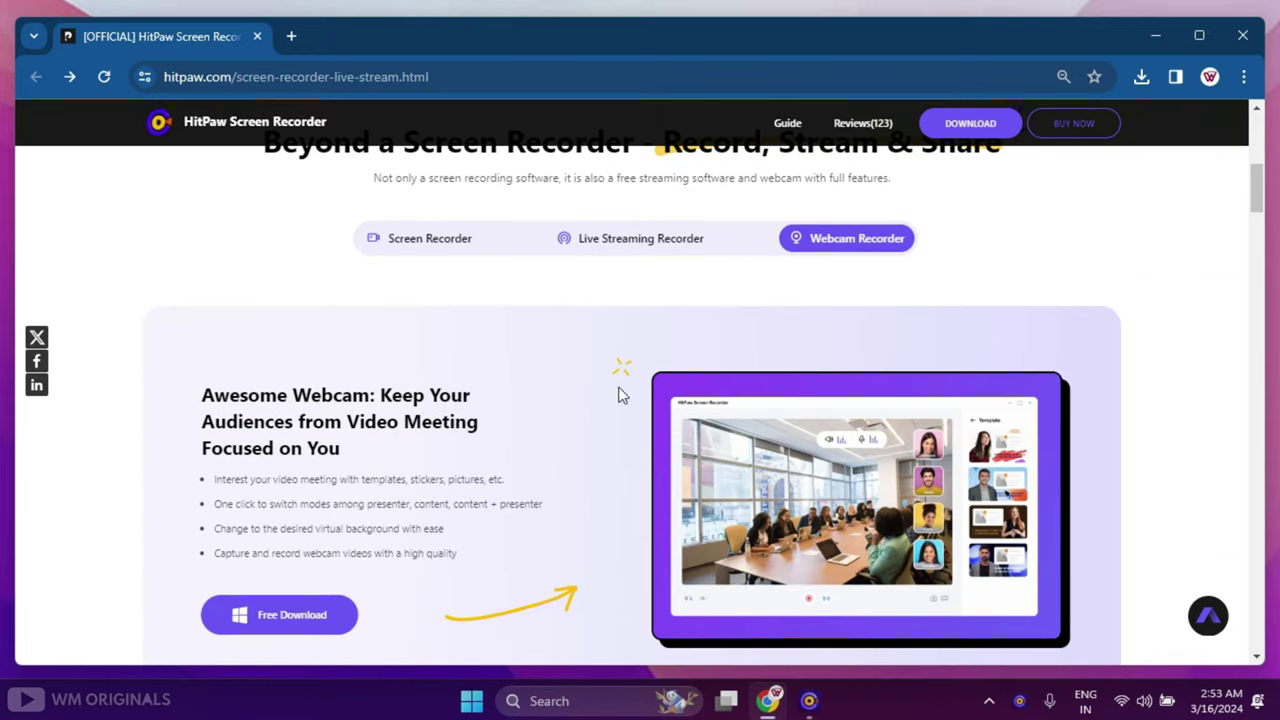
left_click(452, 238)
left_click(603, 240)
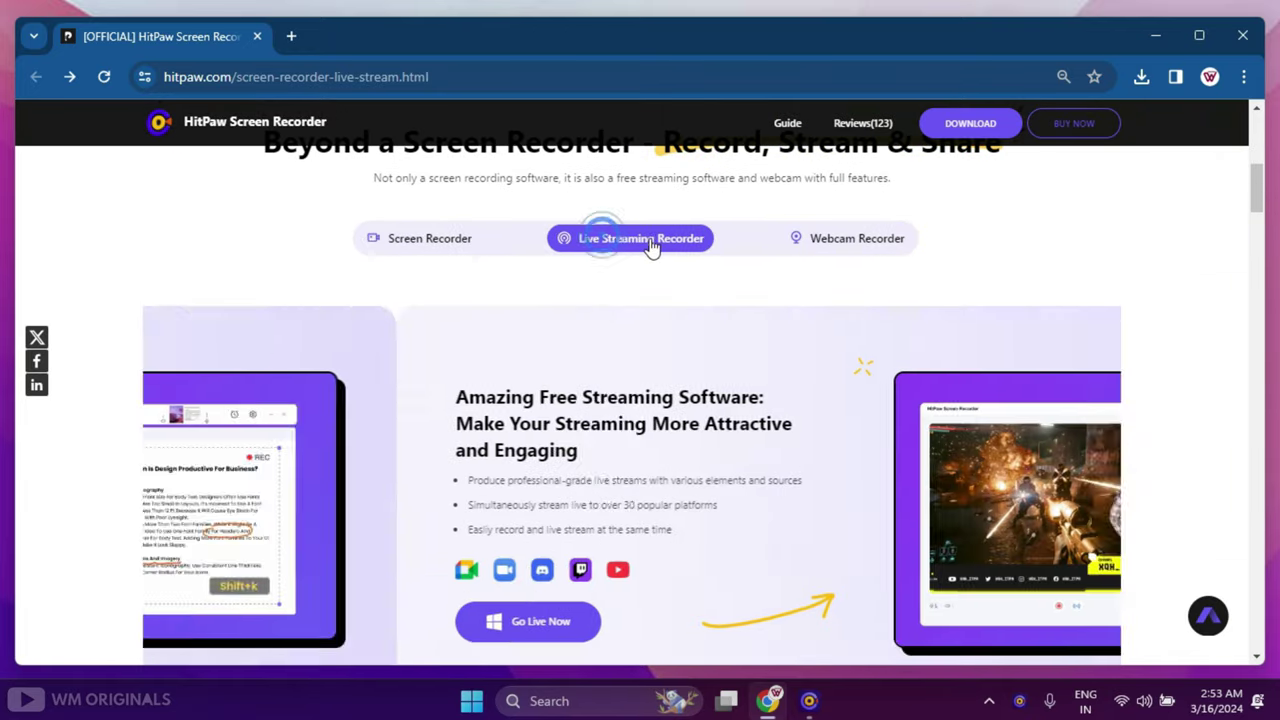
scroll(499, 287, "up", 5)
scroll(502, 295, "up", 1)
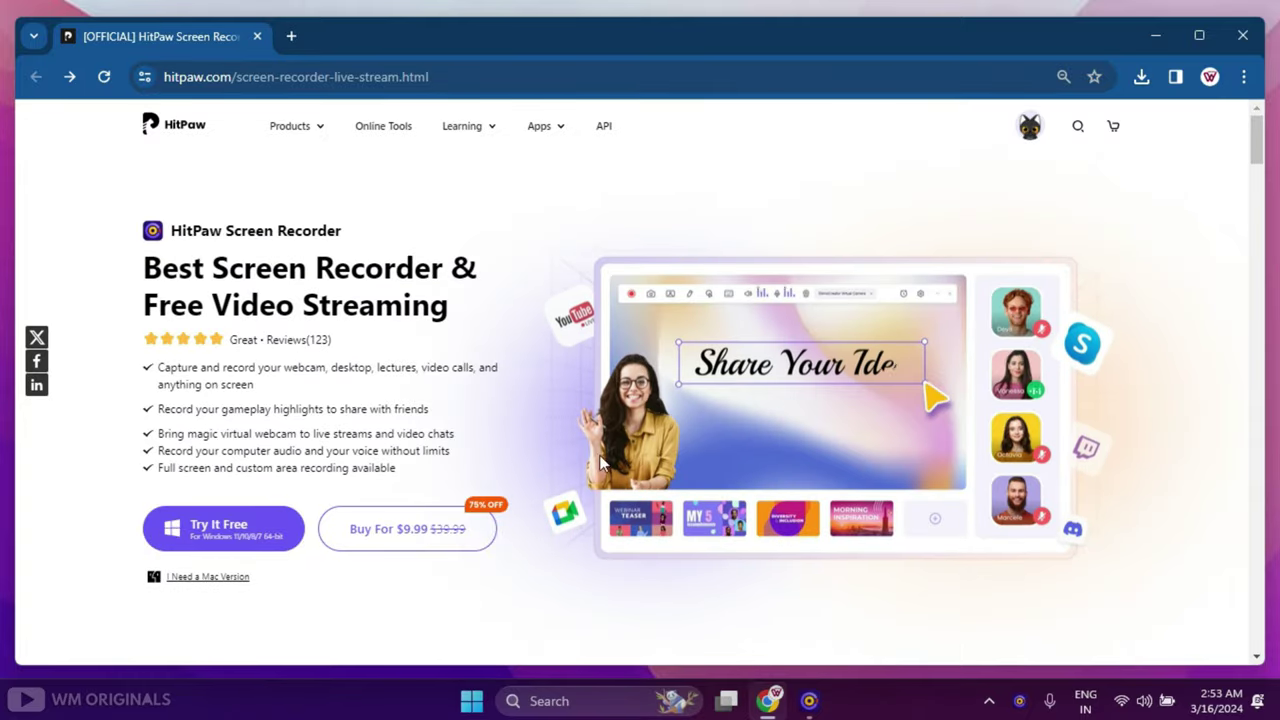
scroll(589, 466, "down", 10)
scroll(1070, 481, "down", 15)
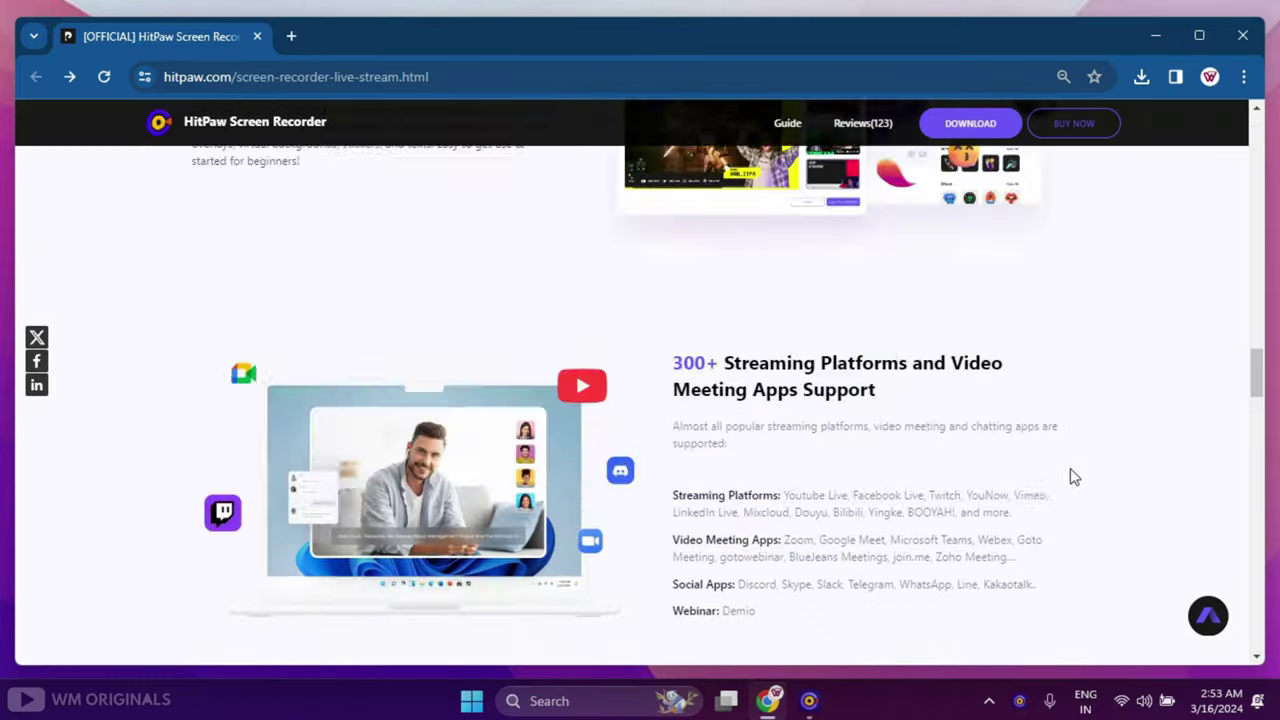
scroll(1054, 483, "up", 20)
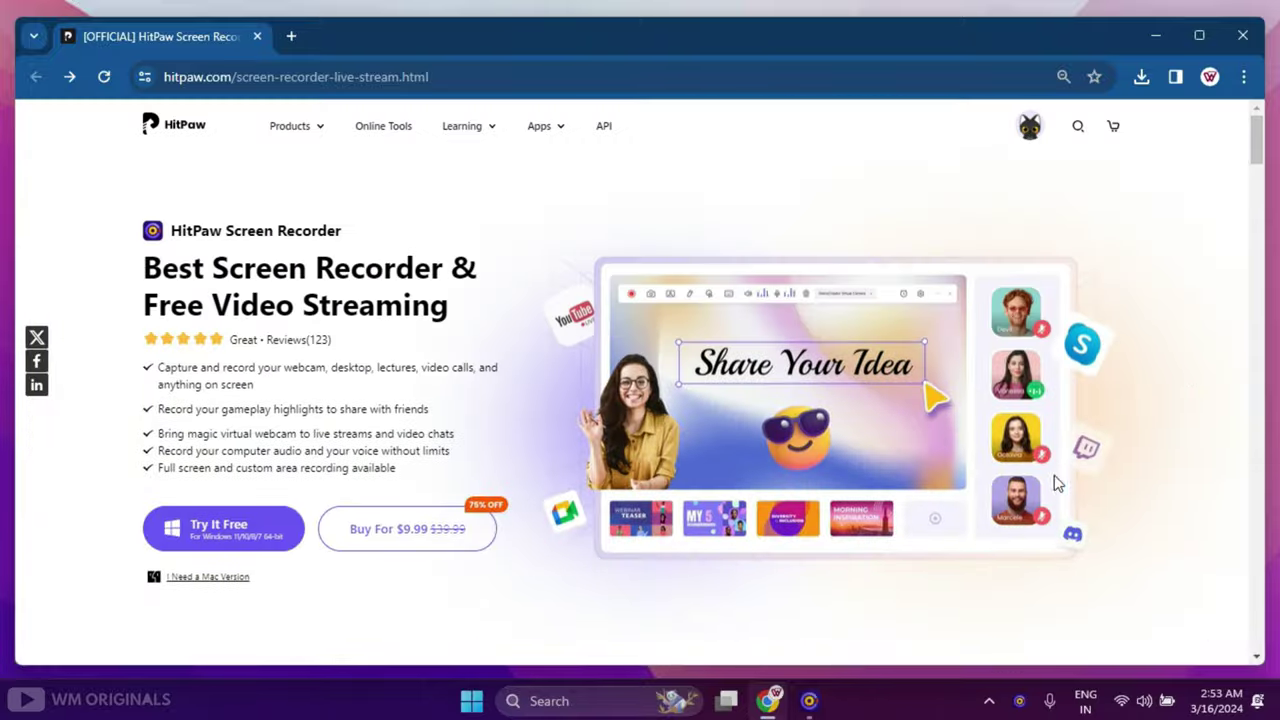
left_click(1155, 35)
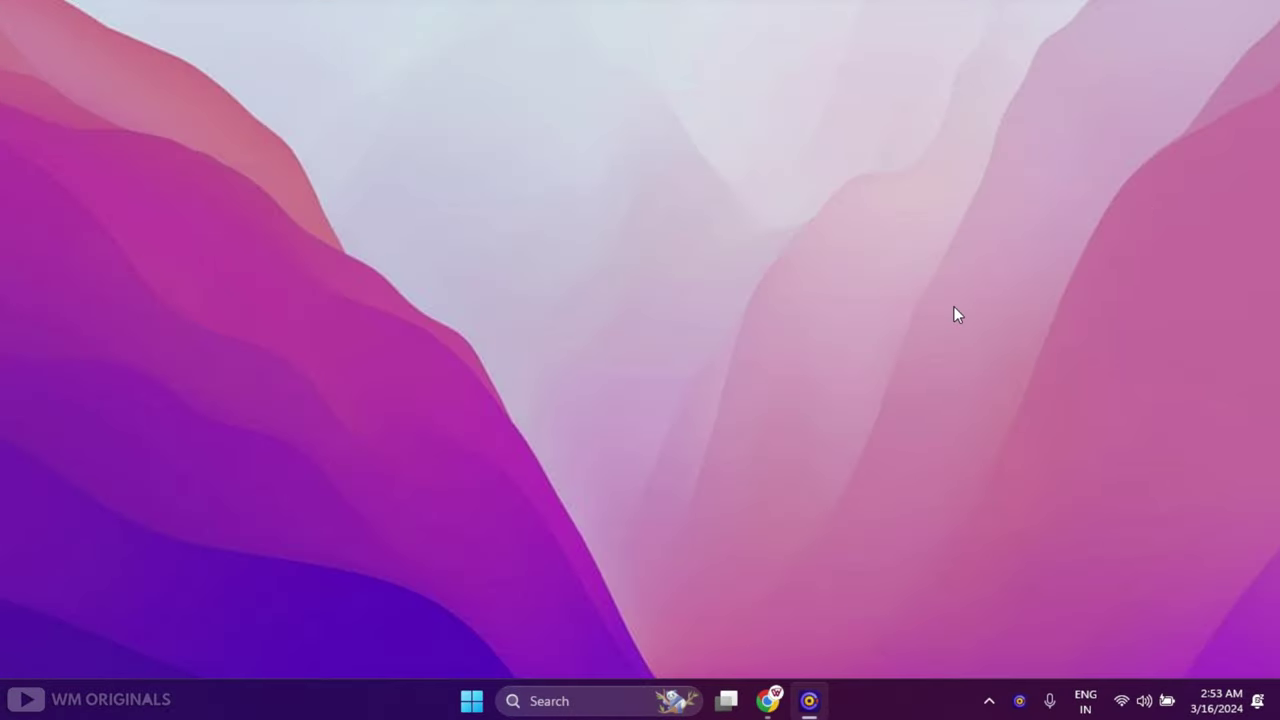
Step: Open Local Disk (D:) in File Explorer, play the video "hitpaw ai video editing tutorial for beginners", and minimize the folder window
key("super+e")
double_click(605, 285)
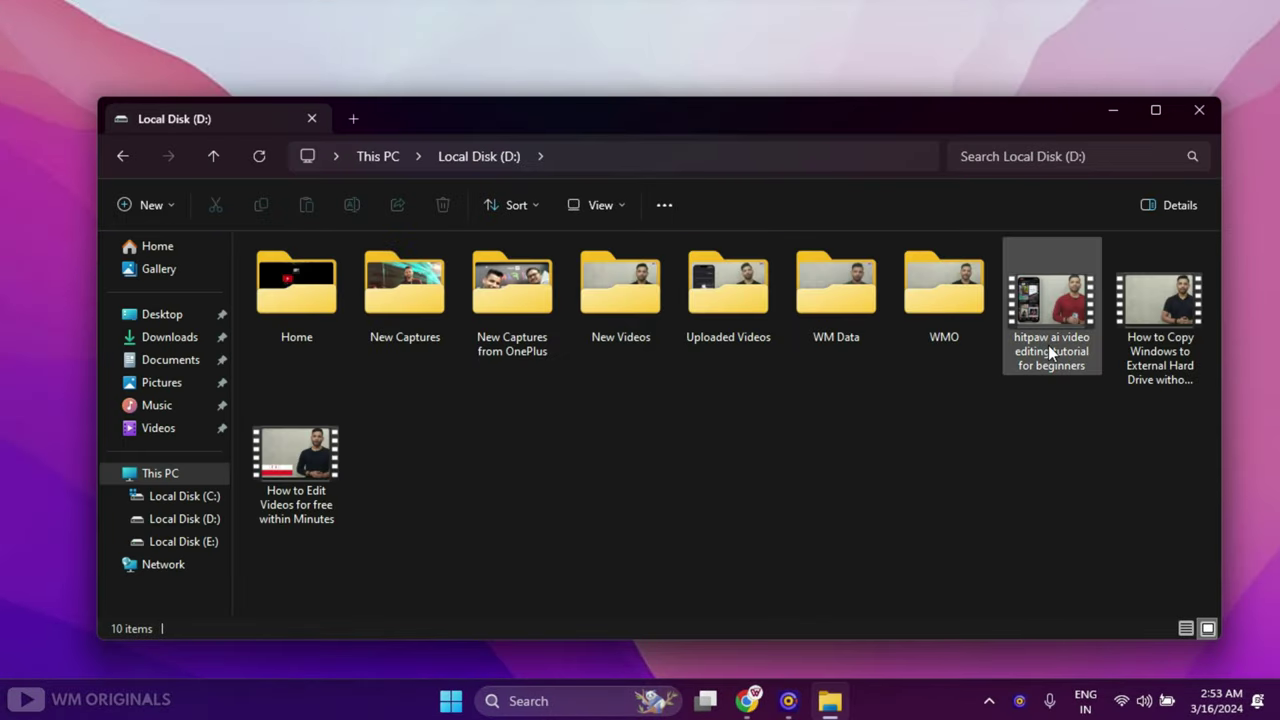
double_click(1050, 345)
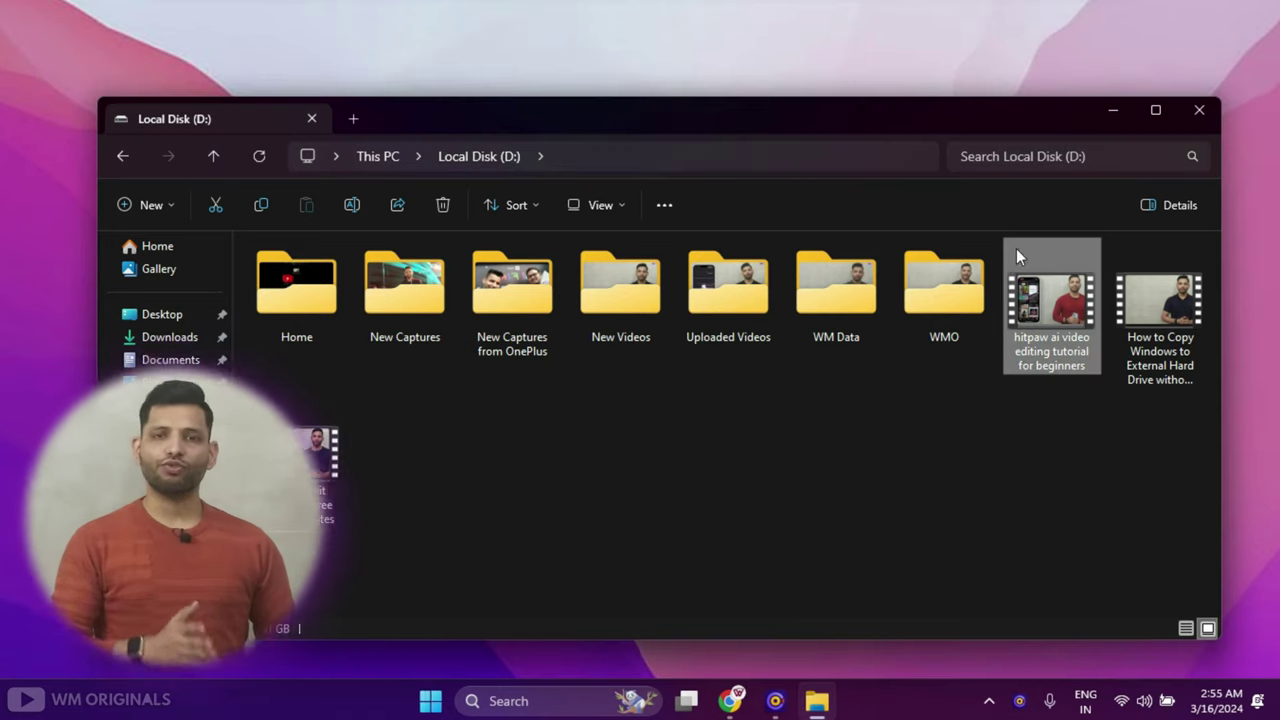
left_click(1107, 112)
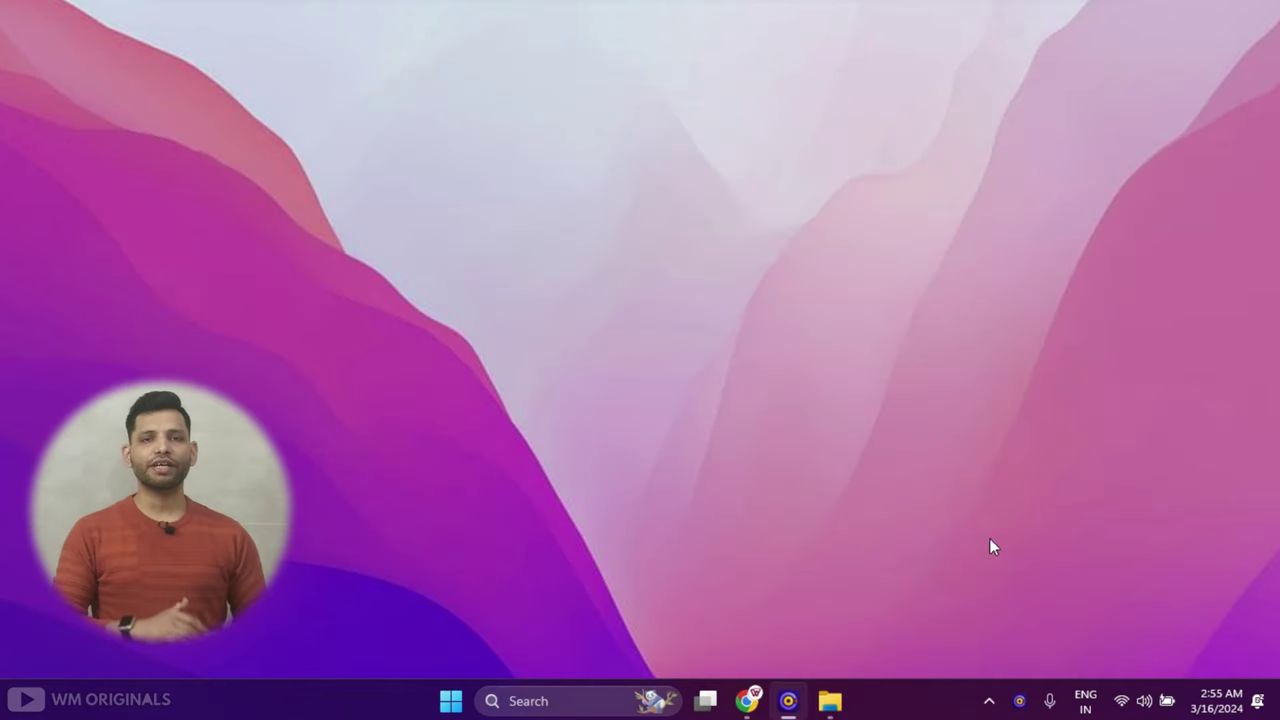
Step: Bring back the recorder controls, stop the recording and preview a later part of the recorded video
left_click(1017, 699)
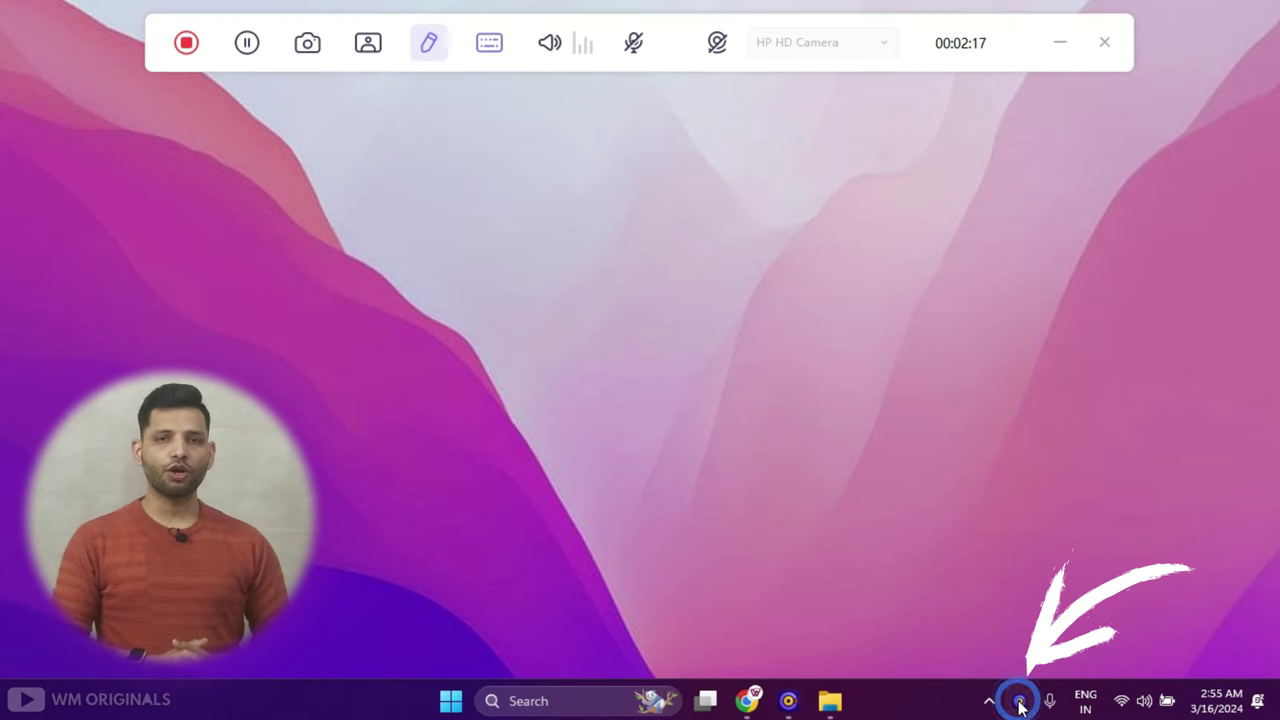
left_click(188, 45)
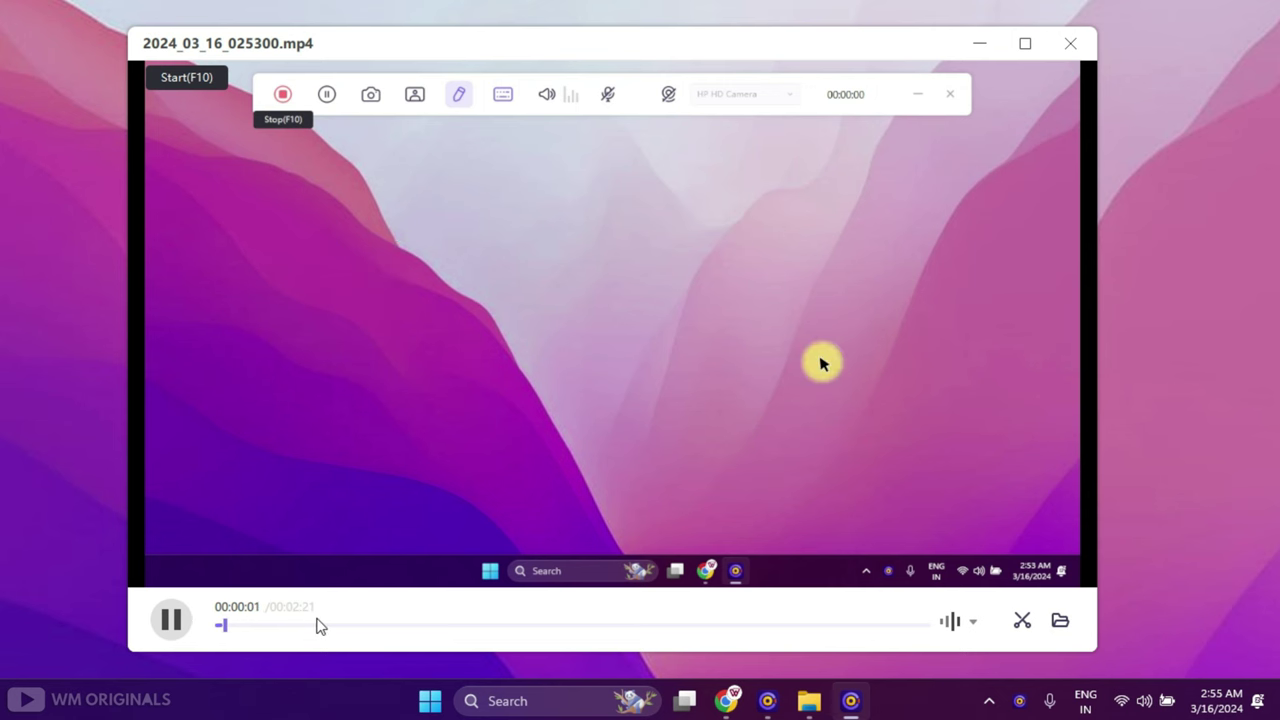
left_click(735, 626)
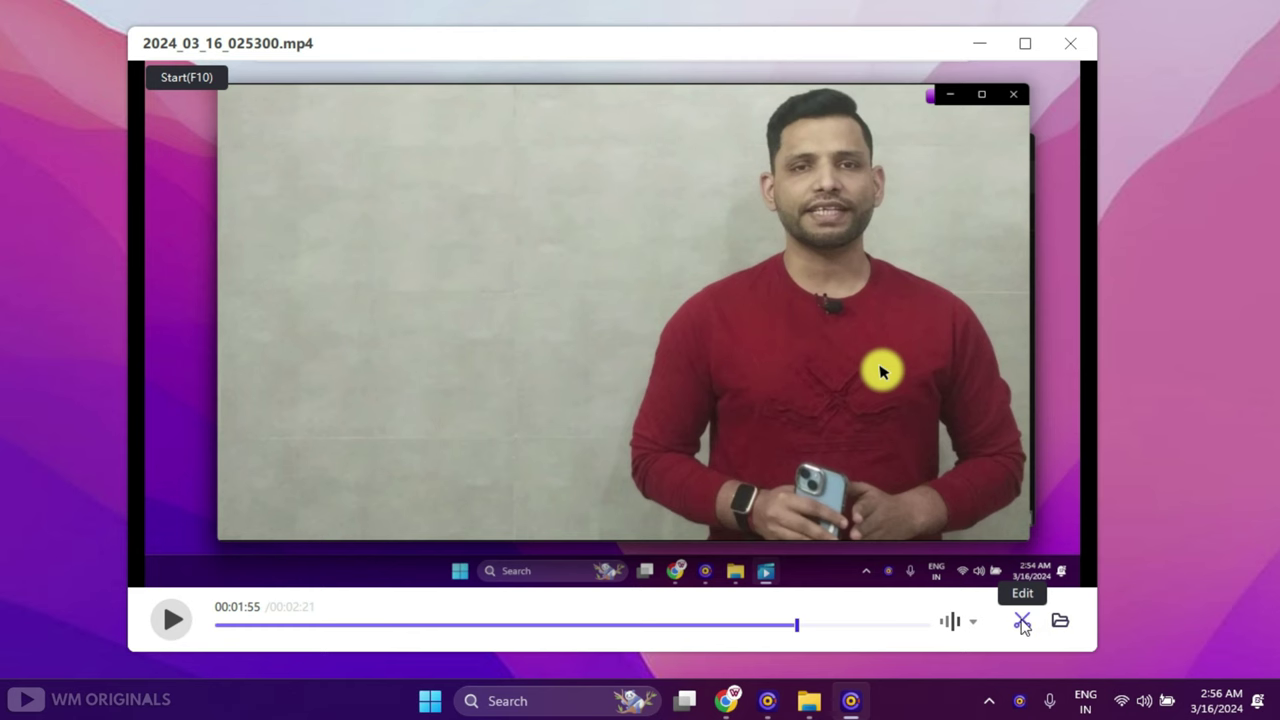
Step: Open the recording for editing and trim it to start at 01:34:43 and end at 02:05:77
left_click(1022, 622)
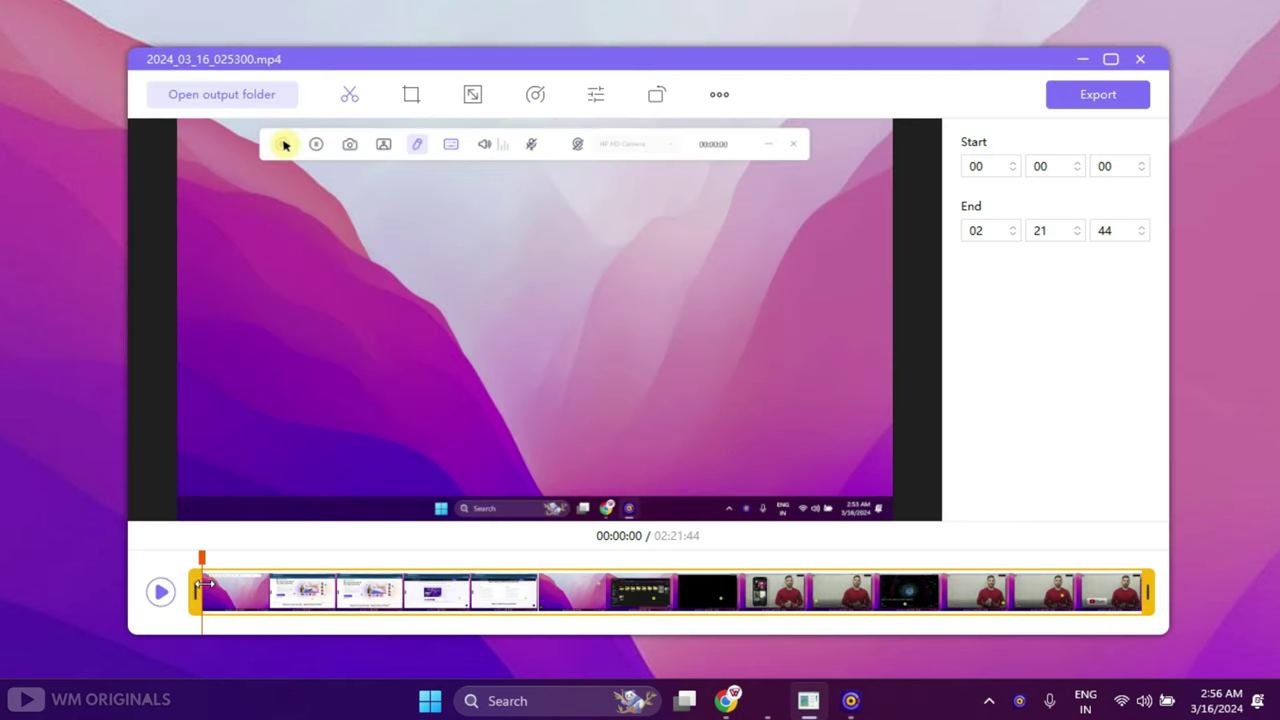
left_click_drag(200, 588, 822, 600)
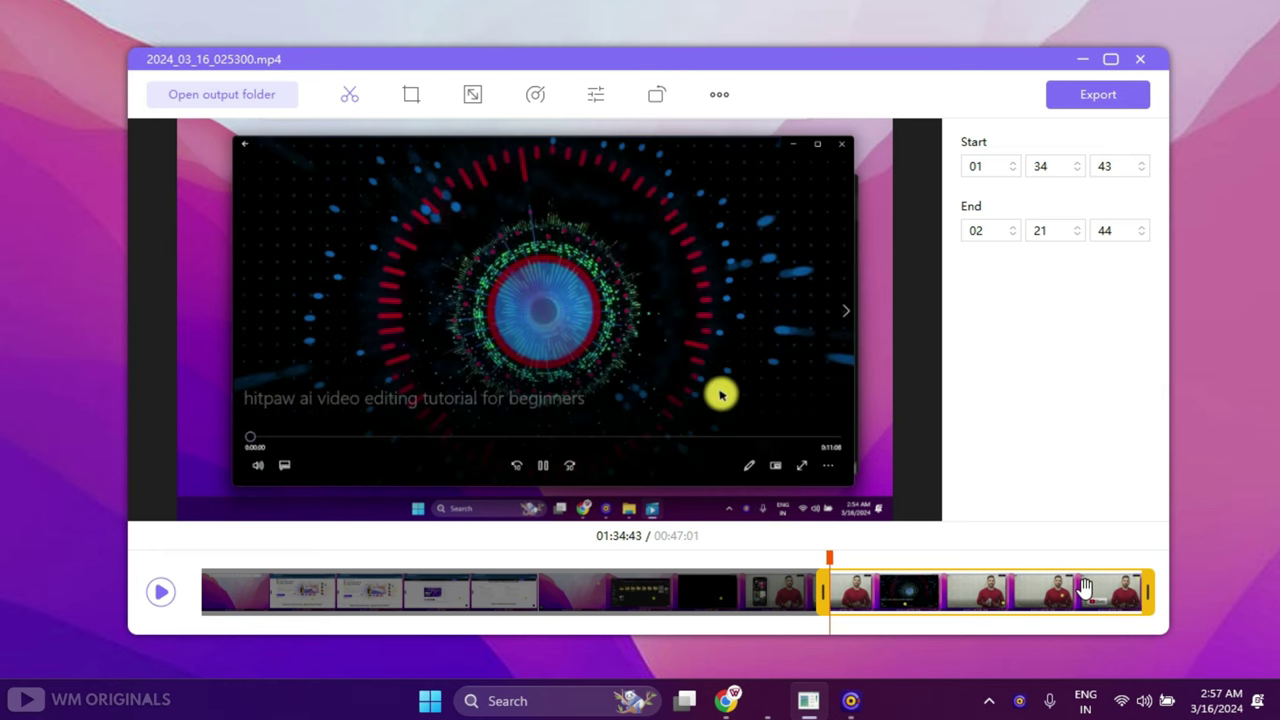
left_click_drag(1140, 594, 1043, 594)
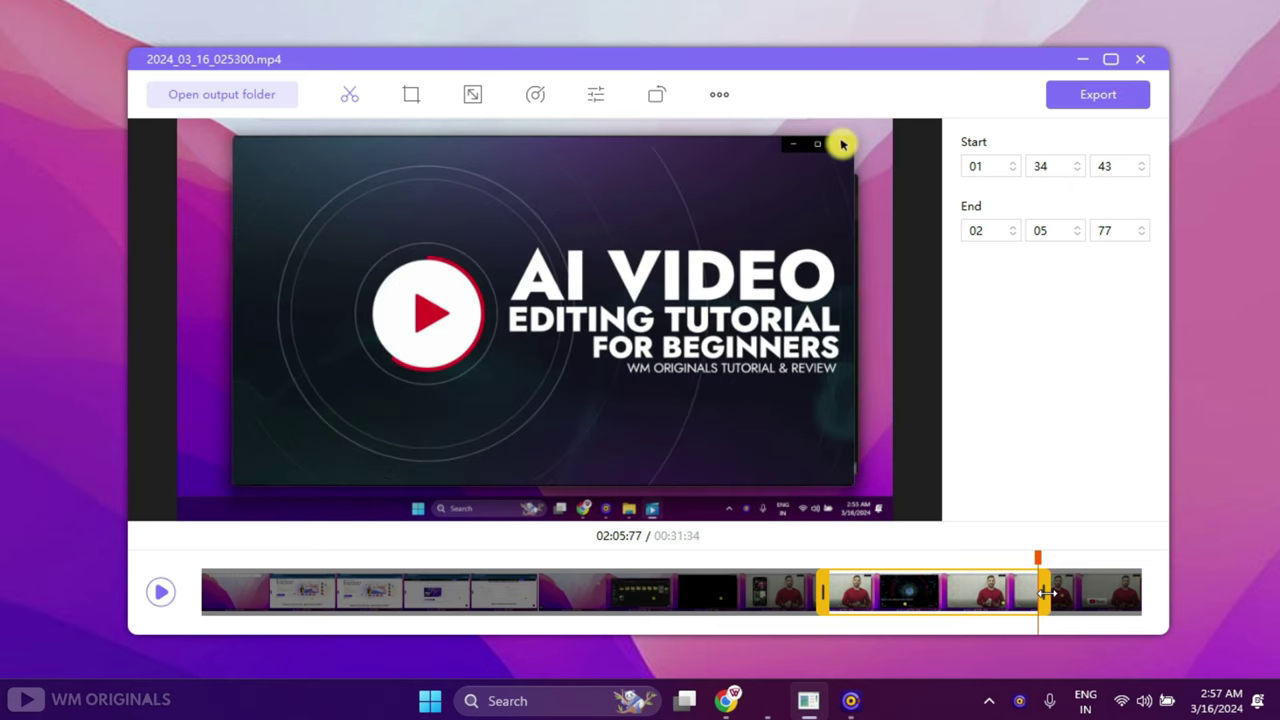
Step: Crop the video with a custom frame that keeps only the video player window, and apply the crop
left_click(906, 575)
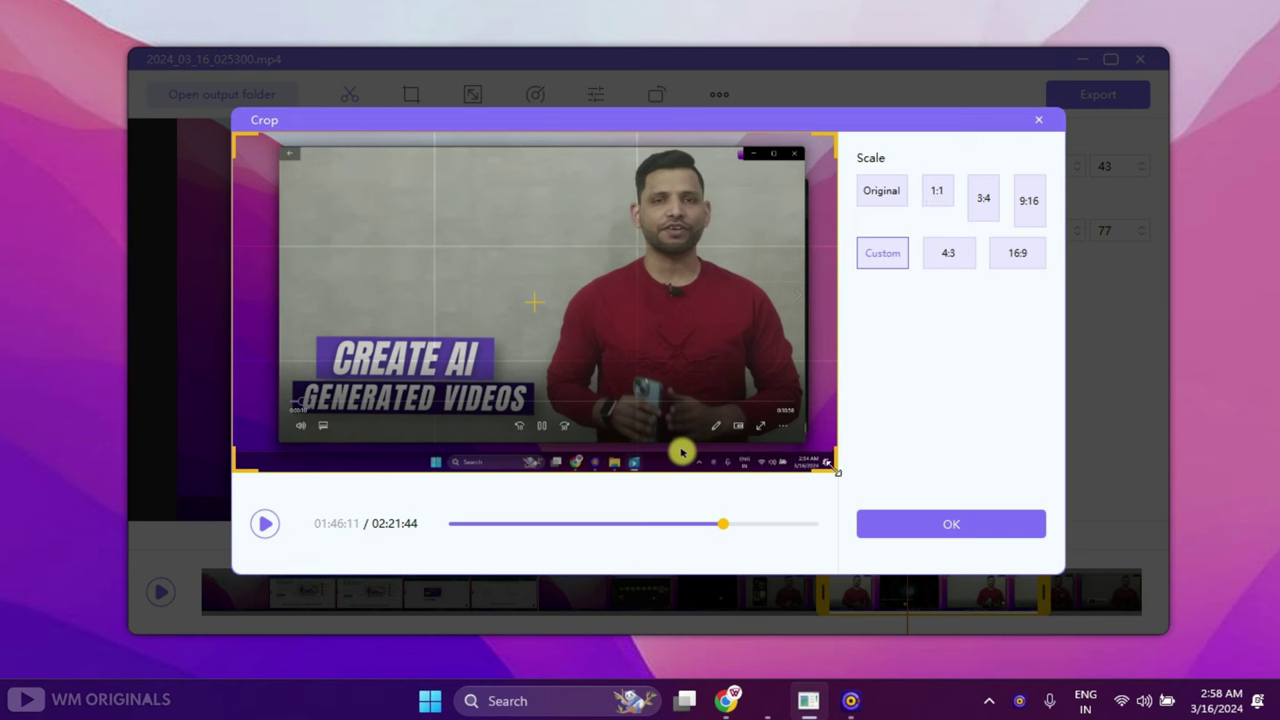
left_click_drag(837, 472, 805, 437)
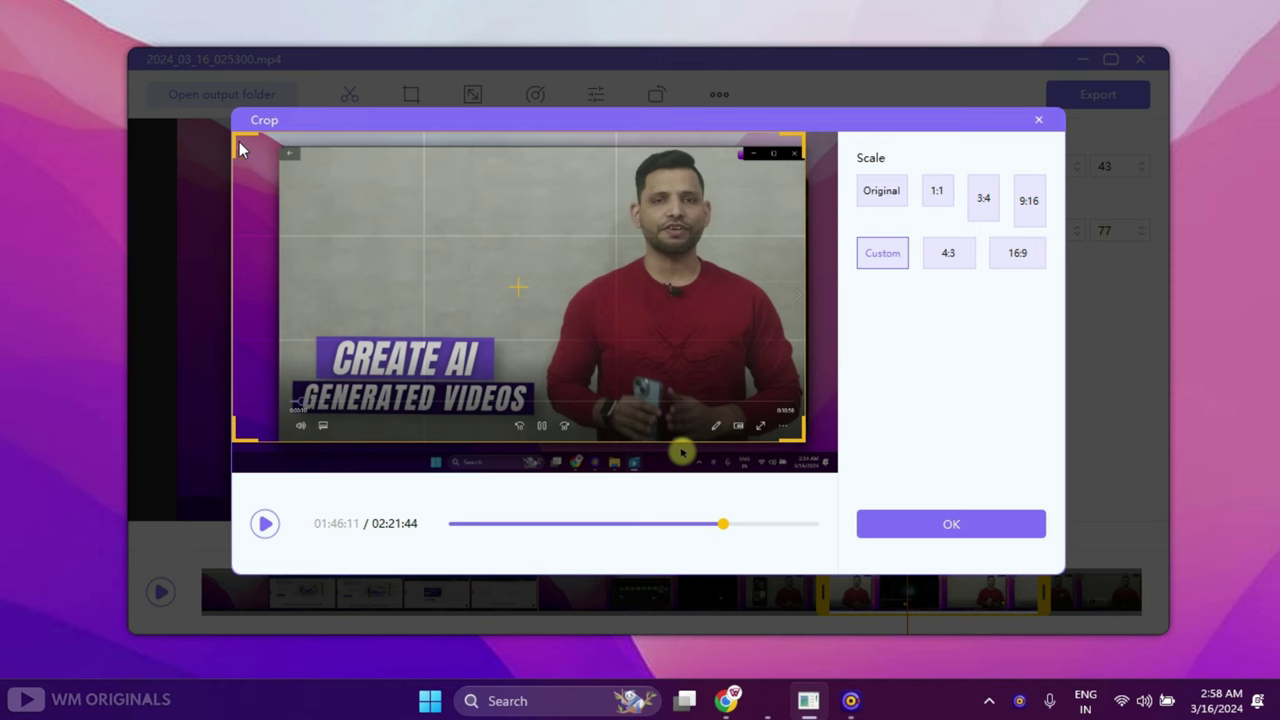
left_click_drag(240, 148, 283, 160)
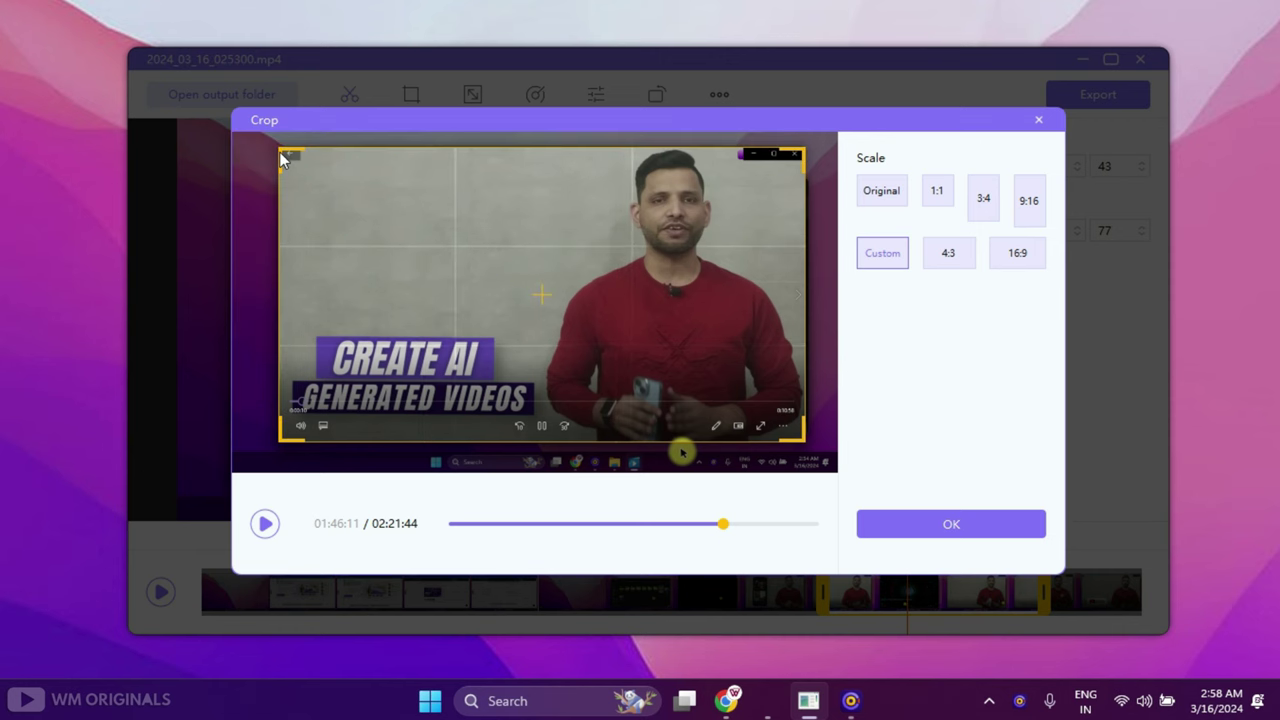
left_click(940, 526)
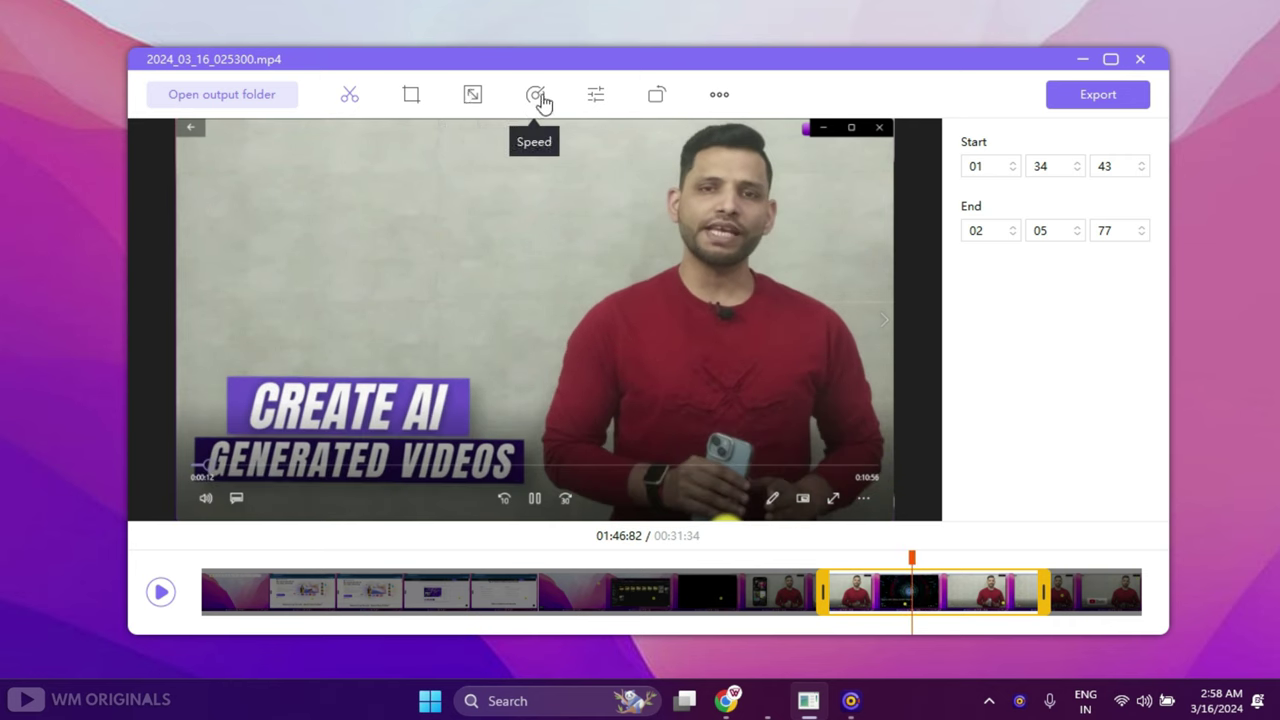
Step: Adjust the video's look with brightness 48, saturation -5, contrast 11 and shadow 16
left_click(597, 100)
left_click_drag(1068, 183, 1088, 182)
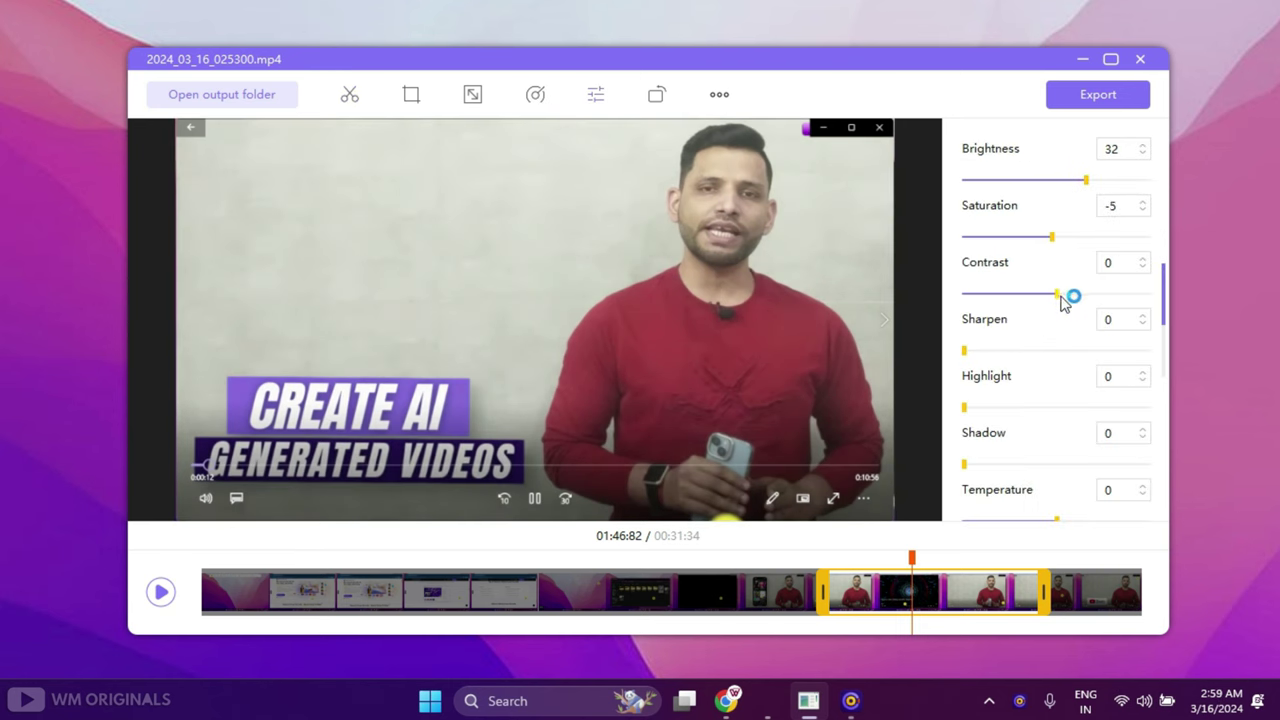
left_click_drag(1086, 180, 1101, 180)
left_click_drag(964, 463, 993, 463)
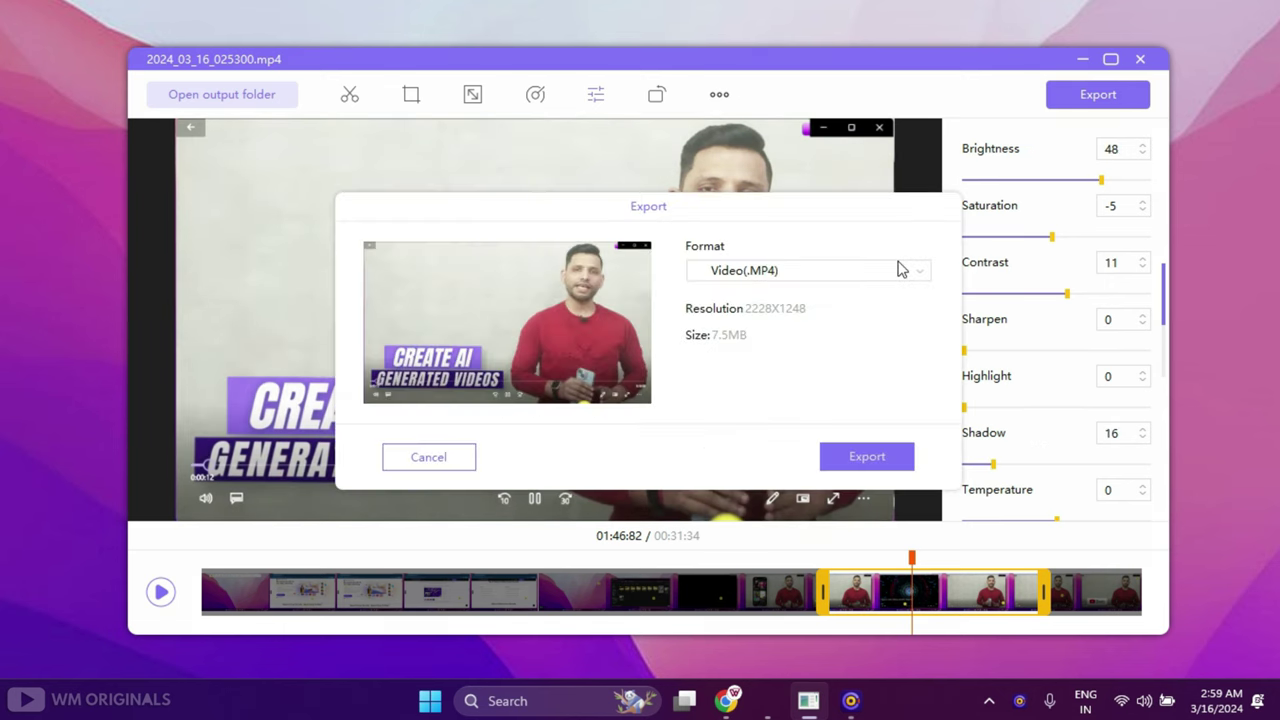
Step: Export the edited clip in Video(.MP4) format and save it to the Desktop
left_click(791, 276)
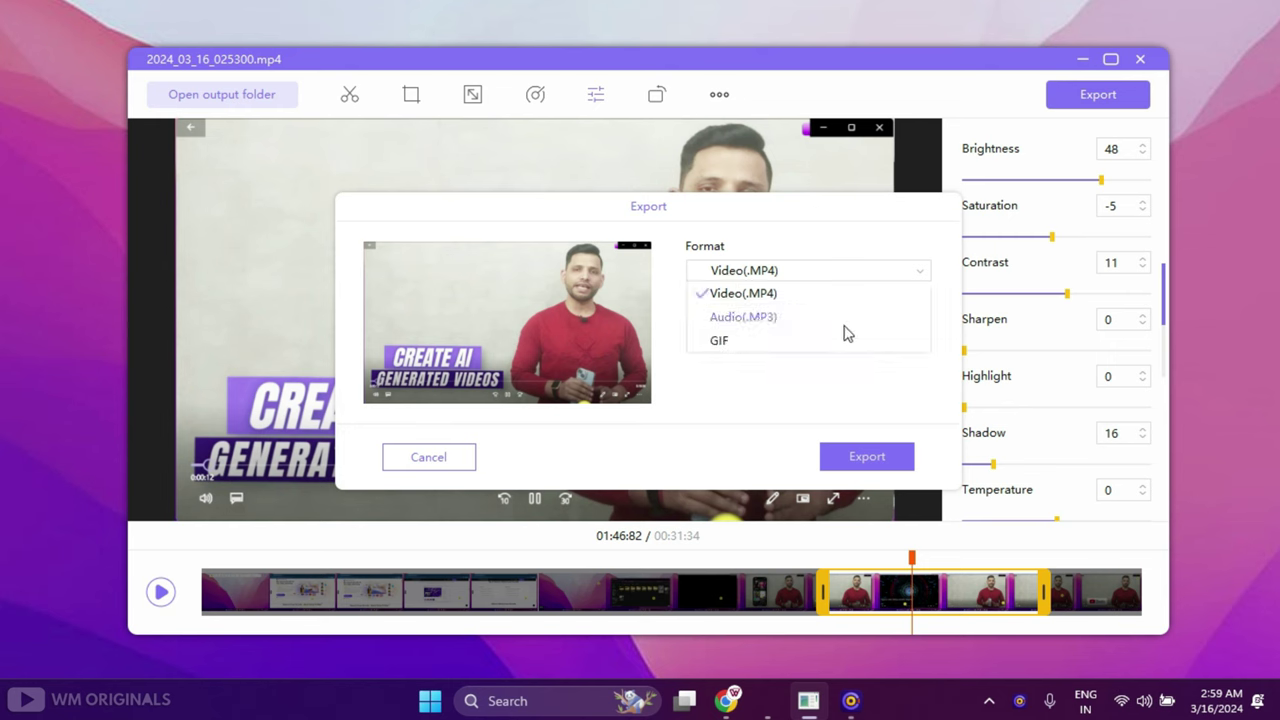
left_click(768, 293)
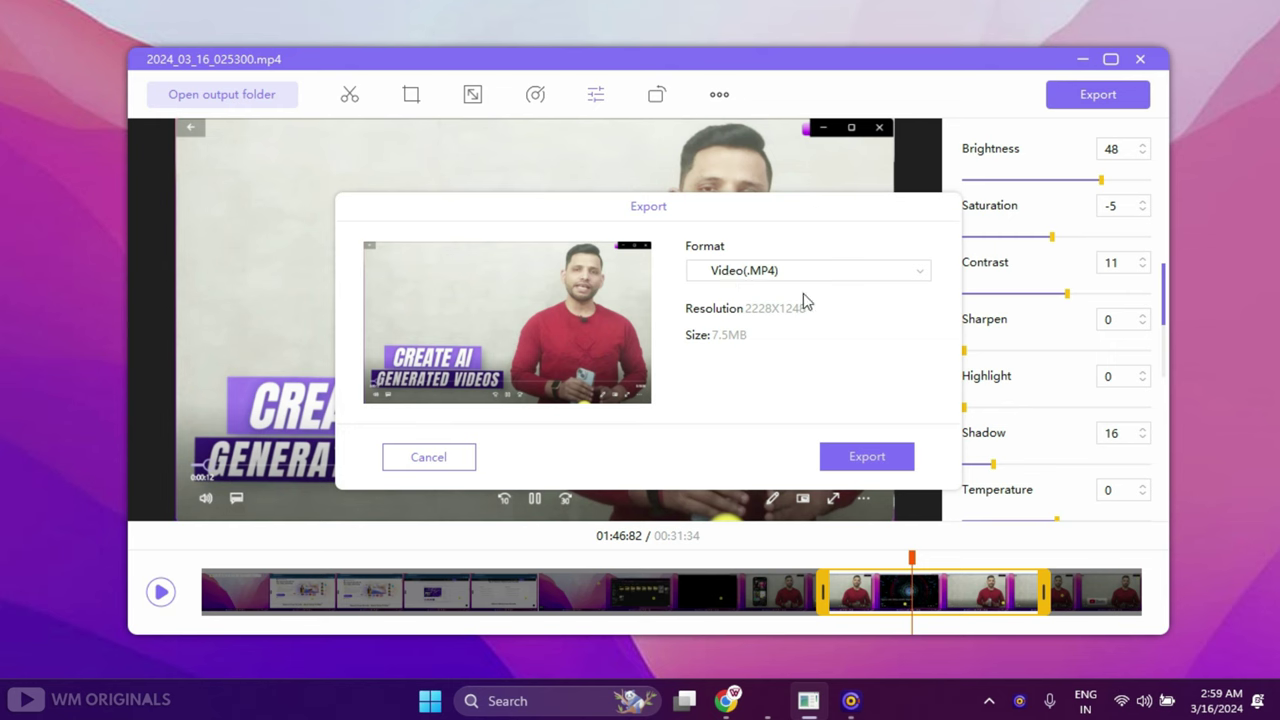
left_click(866, 457)
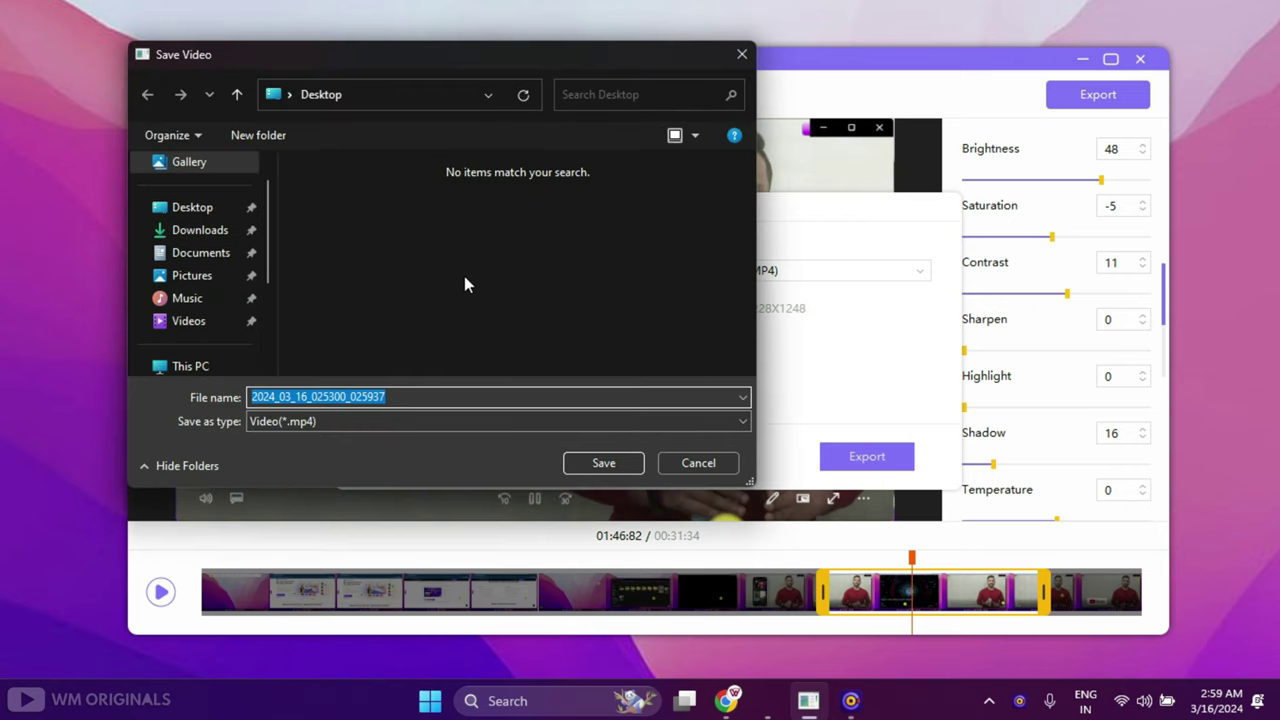
left_click(204, 210)
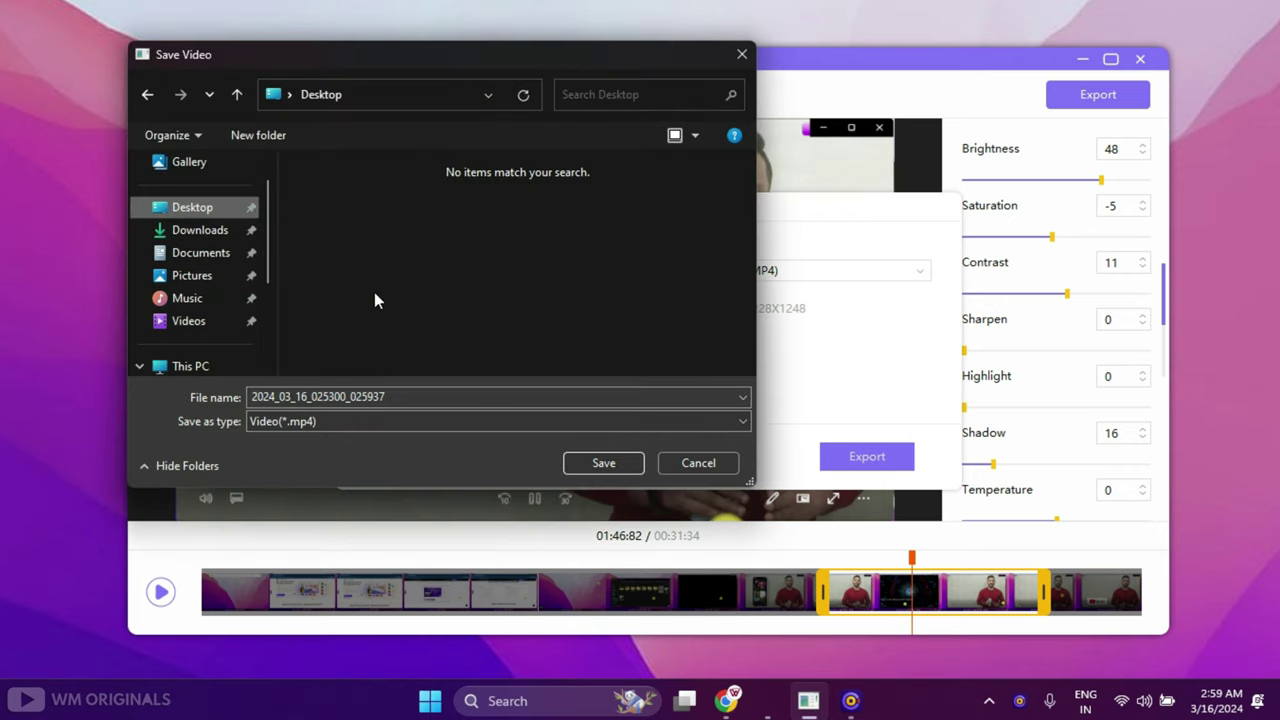
left_click(604, 465)
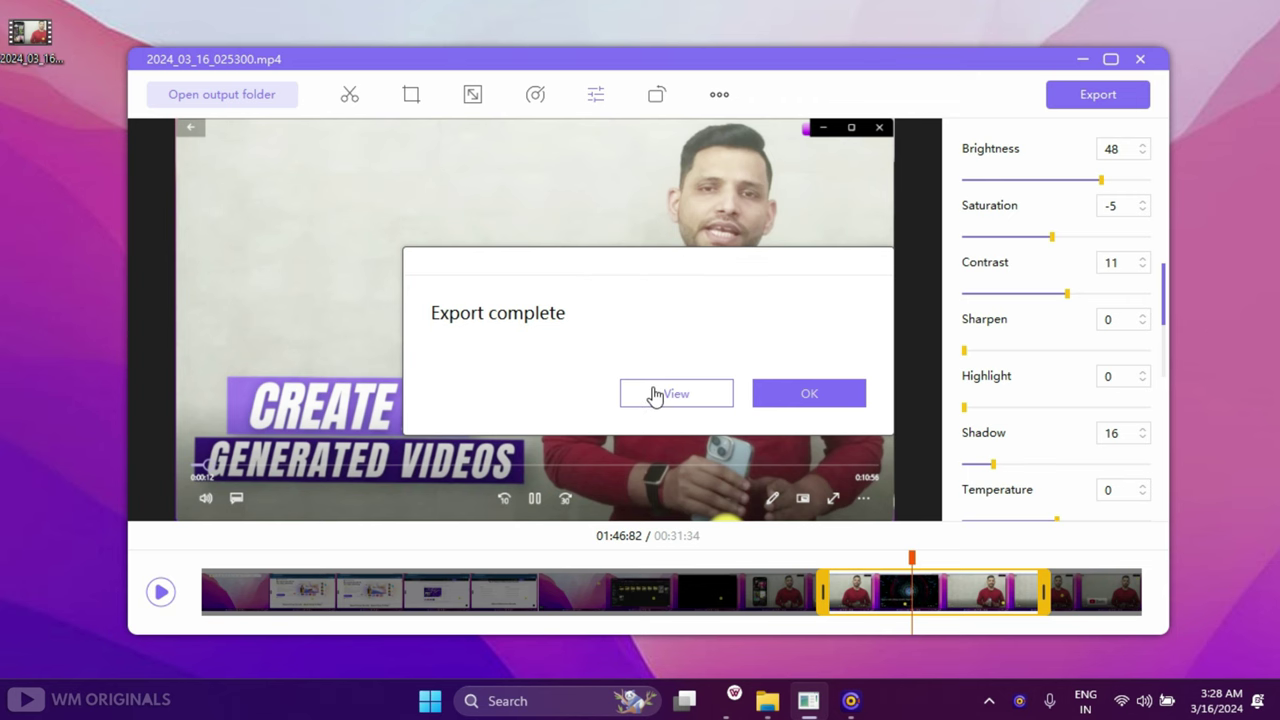
Step: View the exported clip in its Desktop folder and play it
left_click(655, 395)
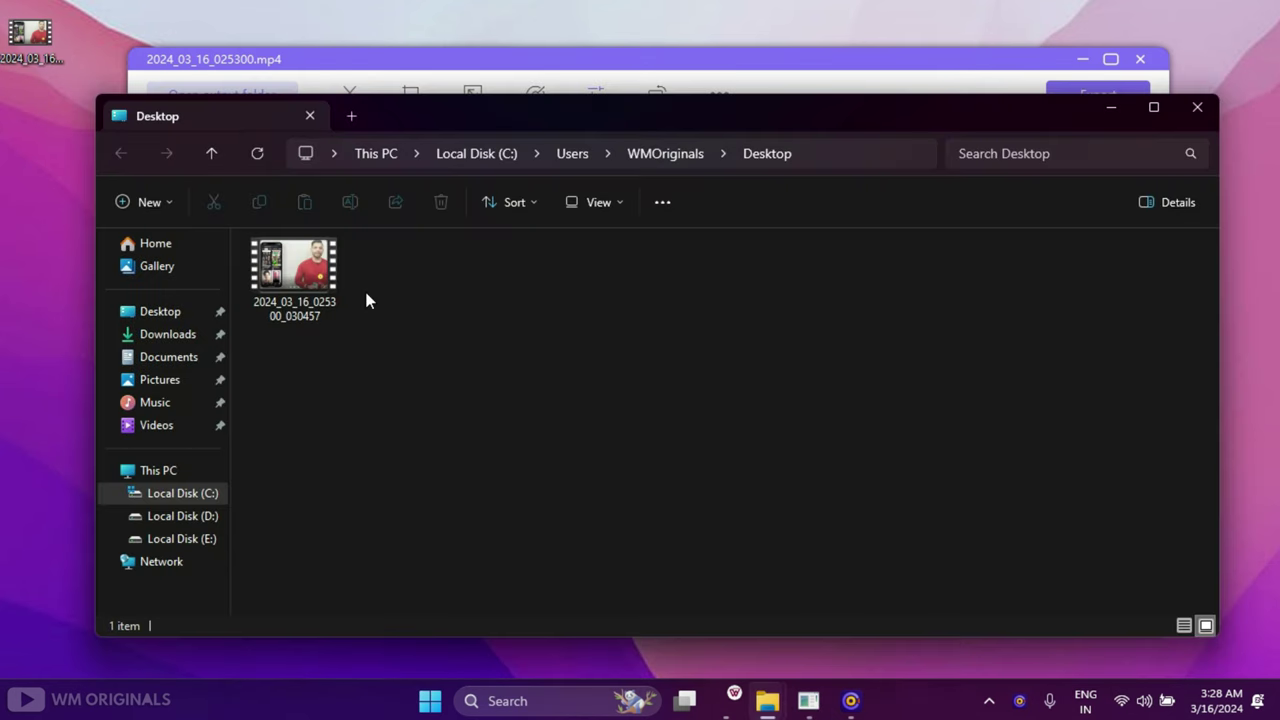
left_click(335, 290)
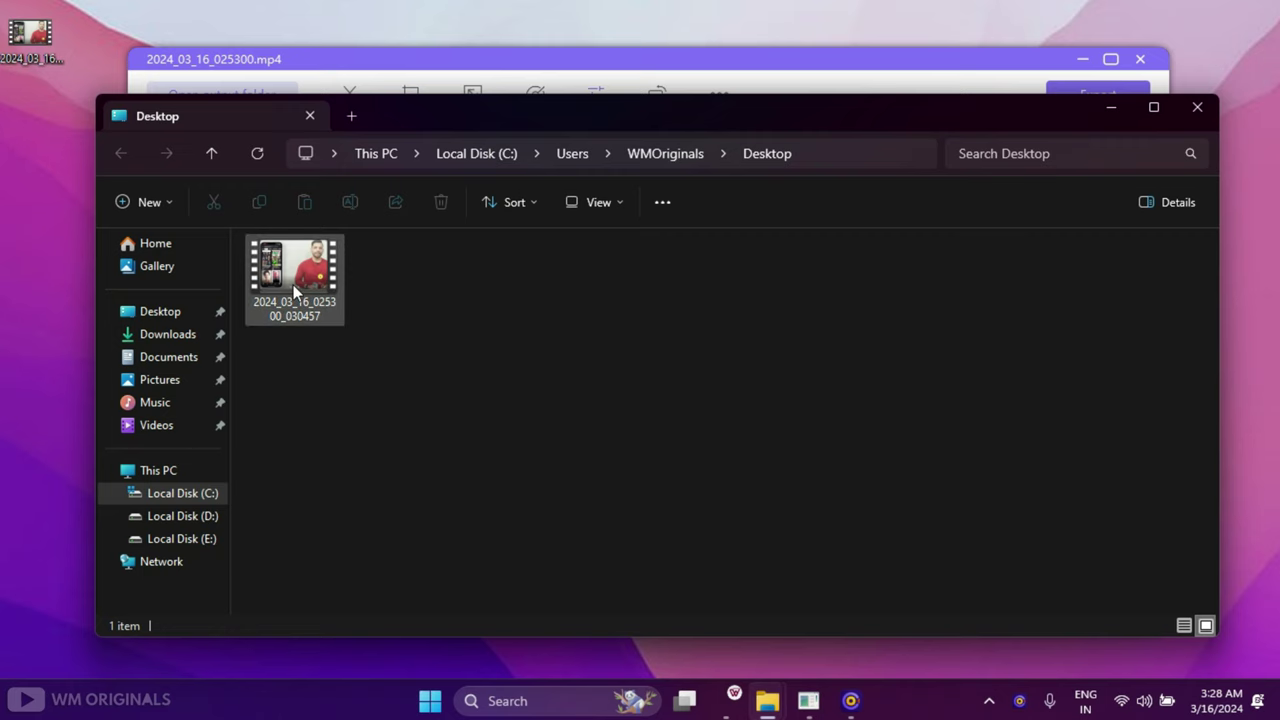
double_click(286, 281)
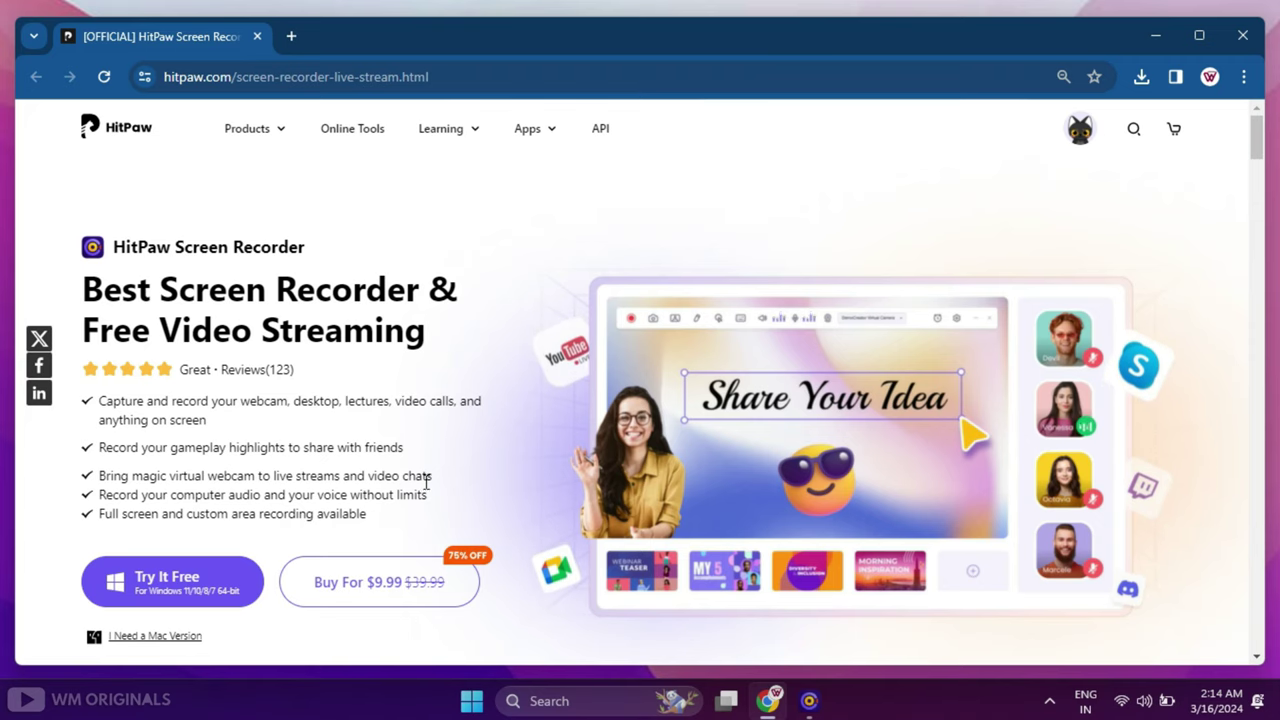
Step: Open the HitPaw Screen Recorder purchase page and look over the 1 Month, 1 Year and Perpetual plans
left_click(379, 594)
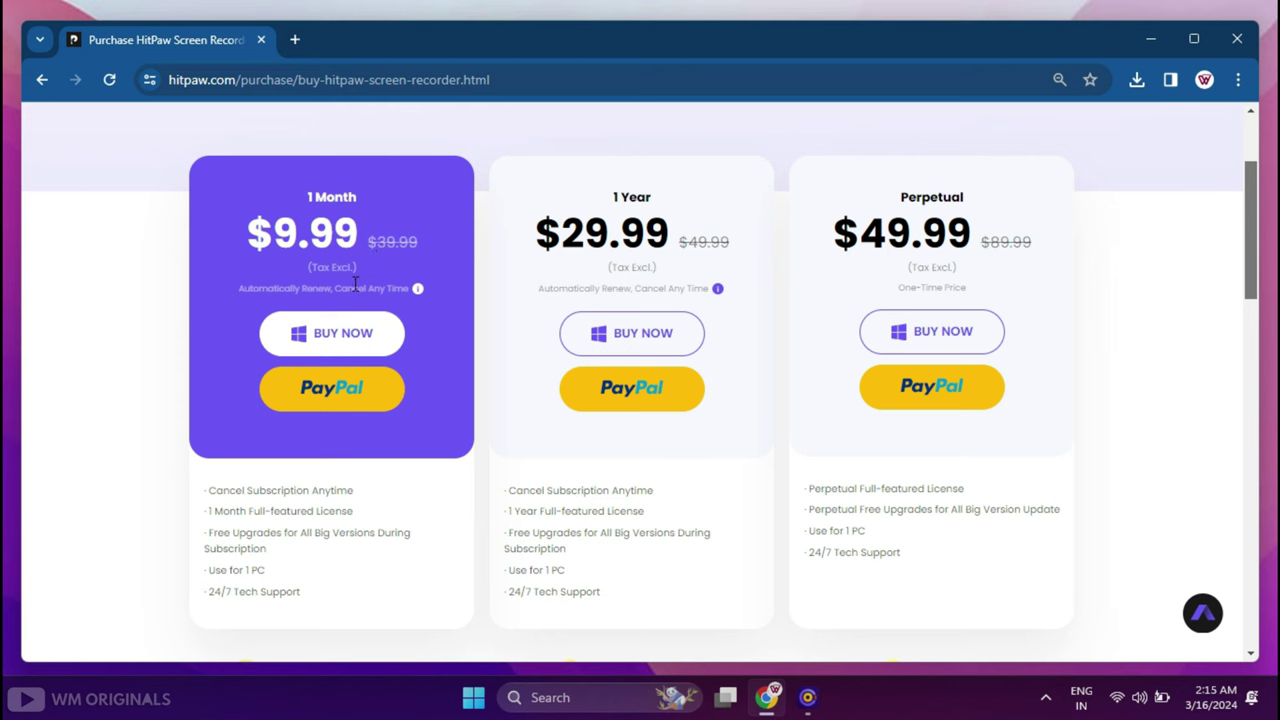